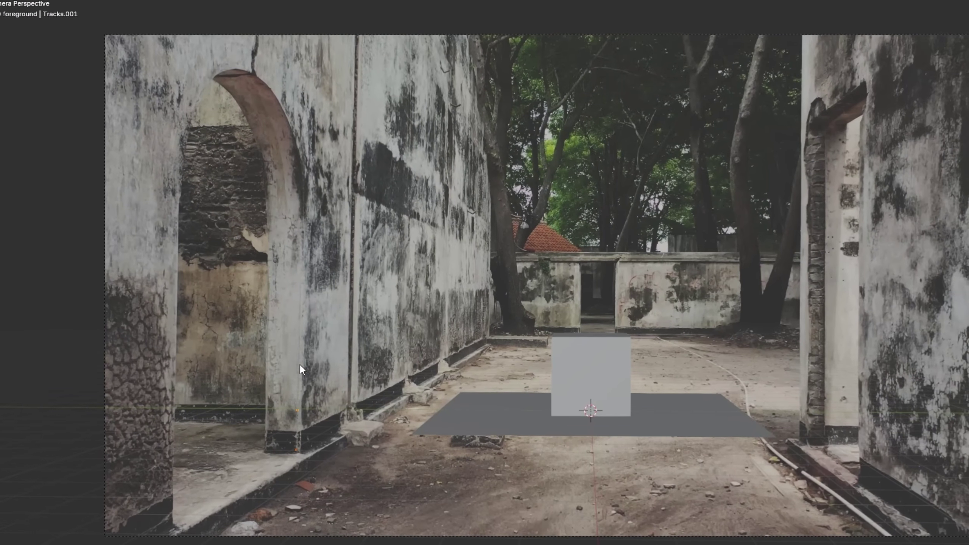
pyautogui.moveTo(501, 441); pyautogui.dragTo(537, 353, button='middle')
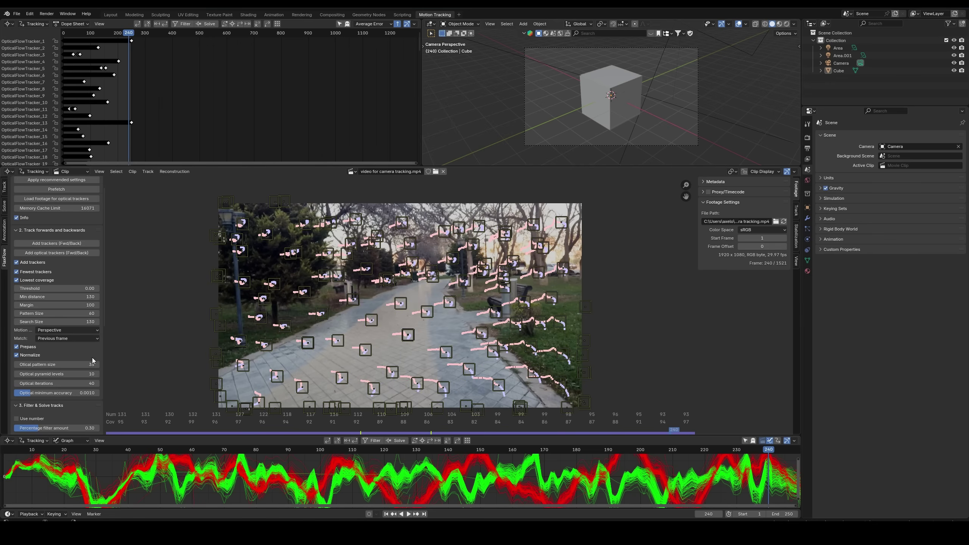
# - Enable Delete and Re-solve for the tracker filter at a percentage of 0.30 and filter the trackers
pyautogui.scroll(-5, 92, 358)
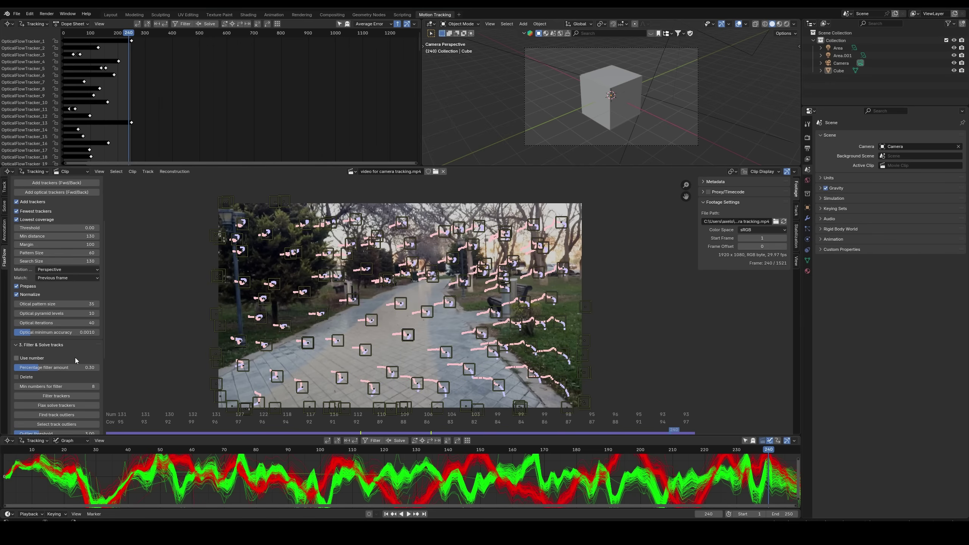
pyautogui.click(37, 349)
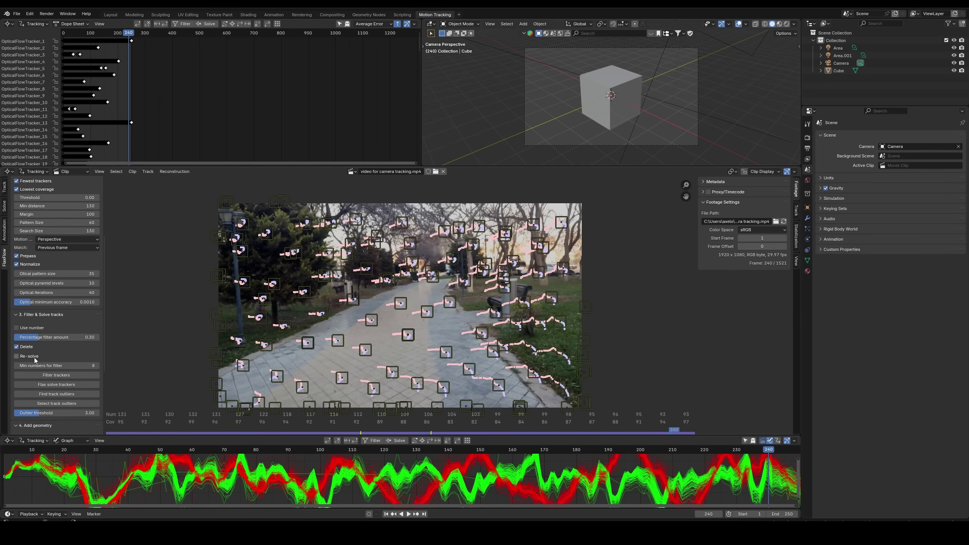
pyautogui.click(376, 441)
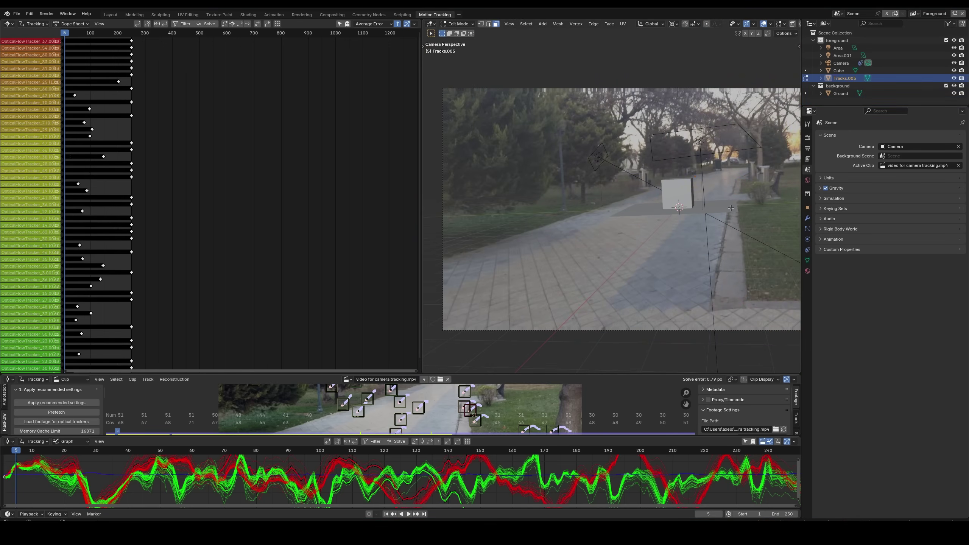
# - Fill the tracked ground points with a face covering the path and subdivide the new mesh
pyautogui.click(481, 24)
pyautogui.press('f')
pyautogui.press('Tab')
pyautogui.click(522, 24)
pyautogui.press('Tab')
pyautogui.click(609, 24)
pyautogui.click(626, 73)
pyautogui.rightClick(693, 240)
pyautogui.click(692, 238)
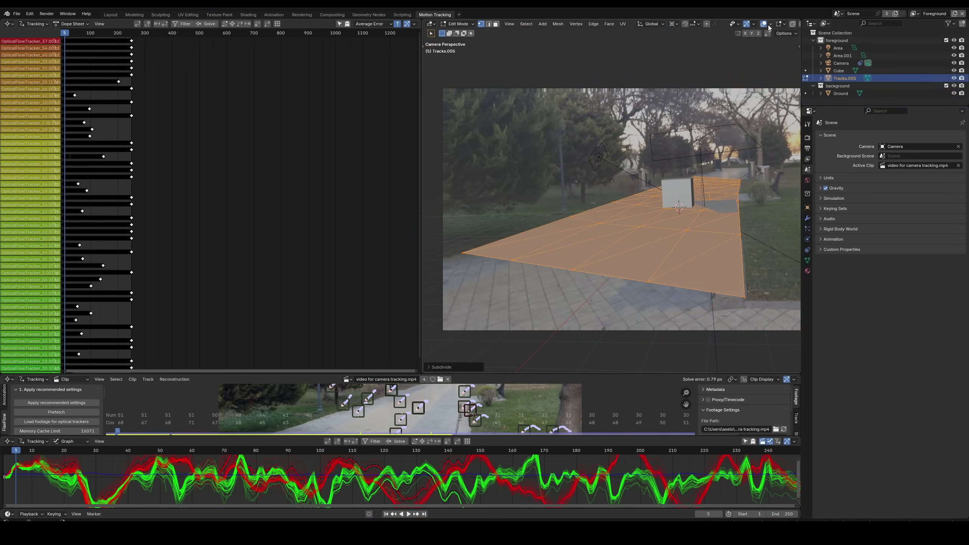
# - Leave mesh editing with nothing selected and play back the shot with the path mesh shown as wireframe
pyautogui.scroll(-2, 768, 26)
pyautogui.click(766, 24)
pyautogui.press('Tab')
pyautogui.hotkey('alt', 'a')
pyautogui.press('space')
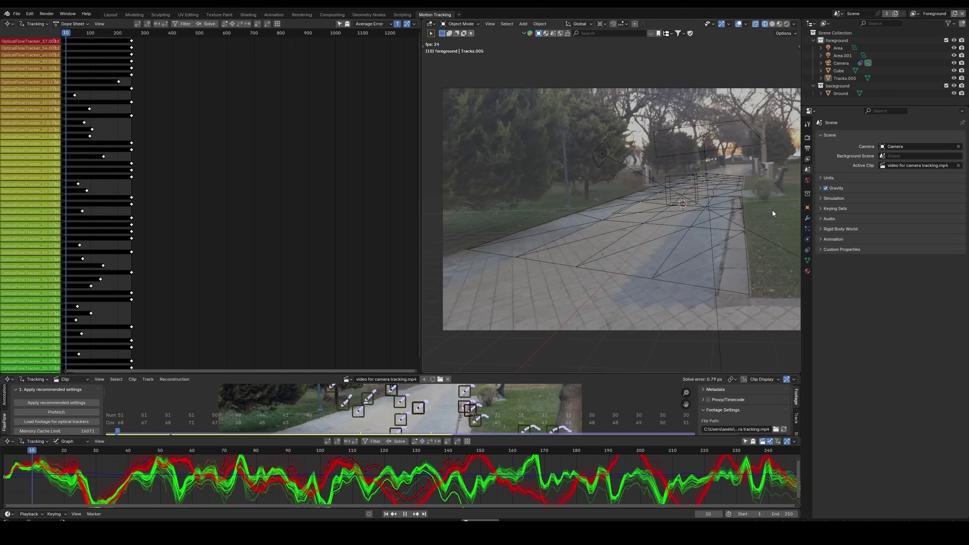
pyautogui.scroll(-2, 769, 211)
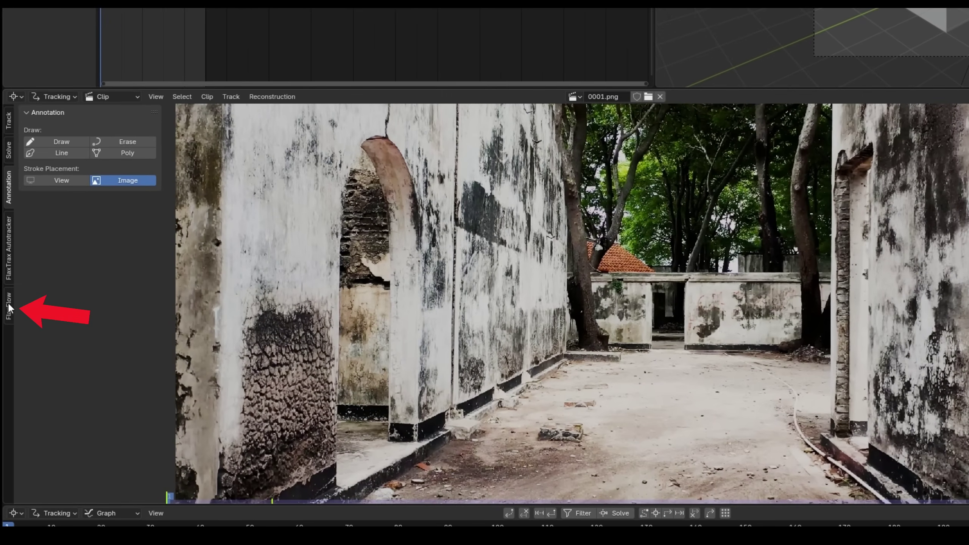
# - Apply FlaxFlow's recommended settings to the 0001.png footage and prefetch its frames
pyautogui.click(9, 308)
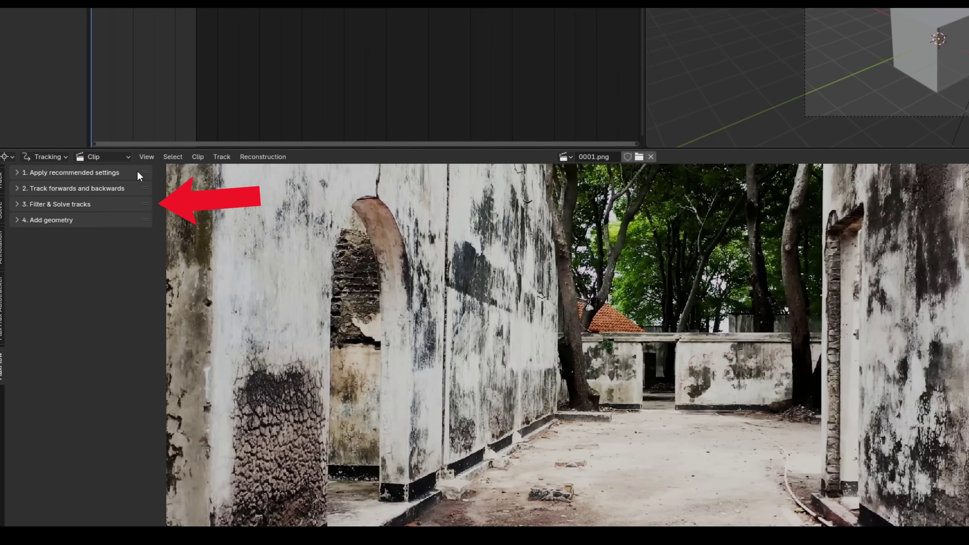
pyautogui.click(132, 172)
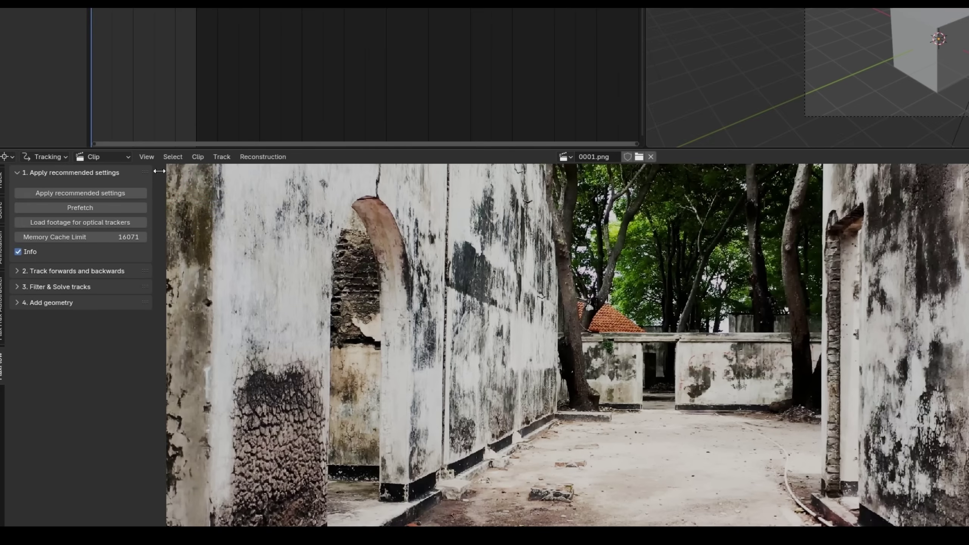
pyautogui.click(145, 189)
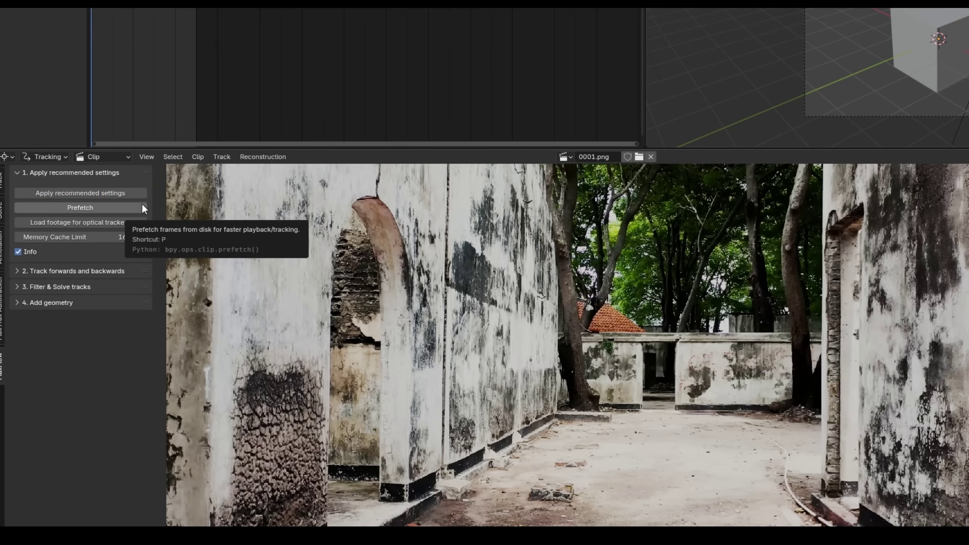
pyautogui.click(142, 206)
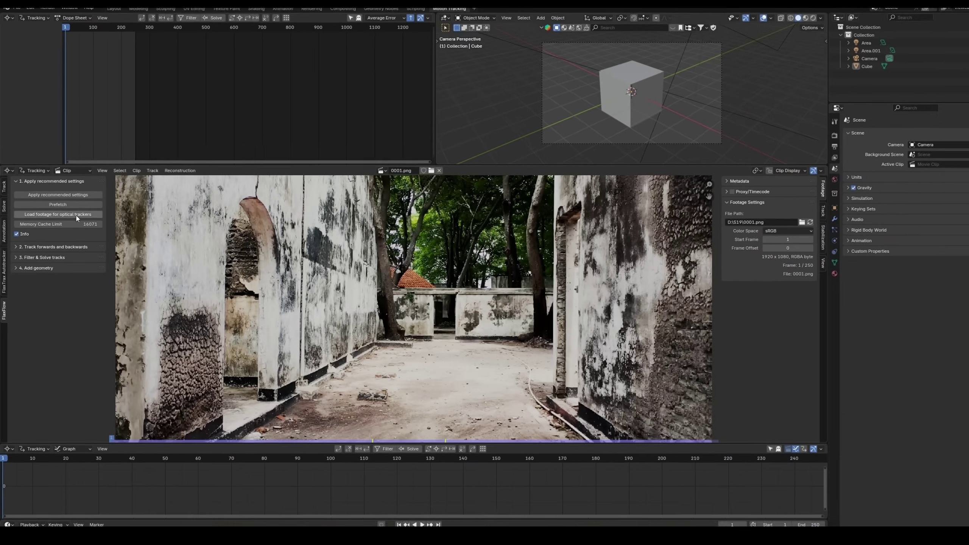
# - Enable Add trackers in the FlaxFlow settings for tracking forwards and backwards
pyautogui.scroll(-2, 190, 302)
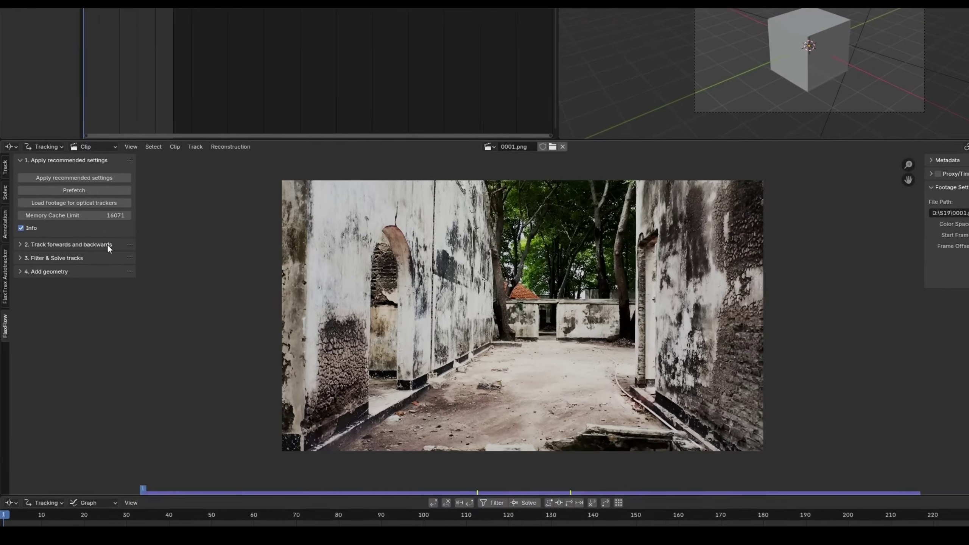
pyautogui.click(82, 245)
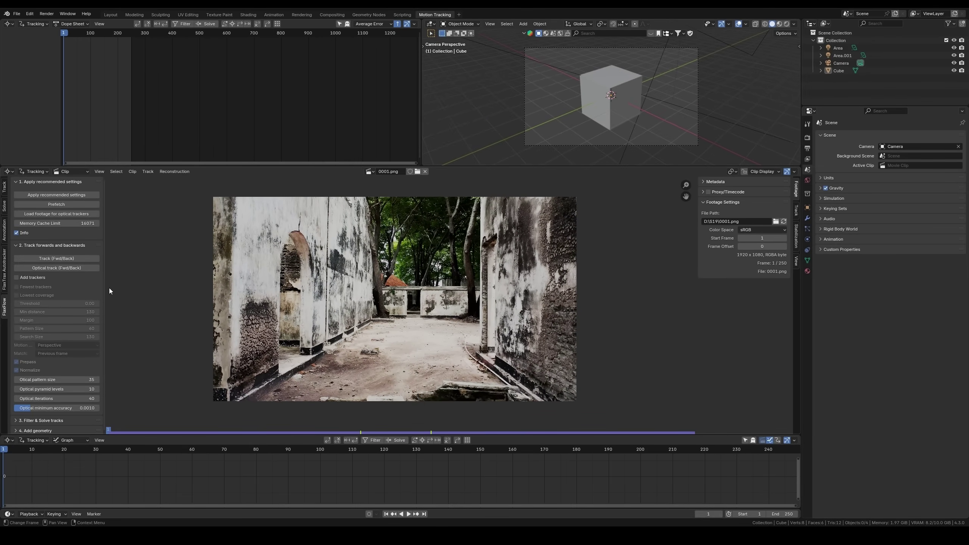
pyautogui.click(34, 279)
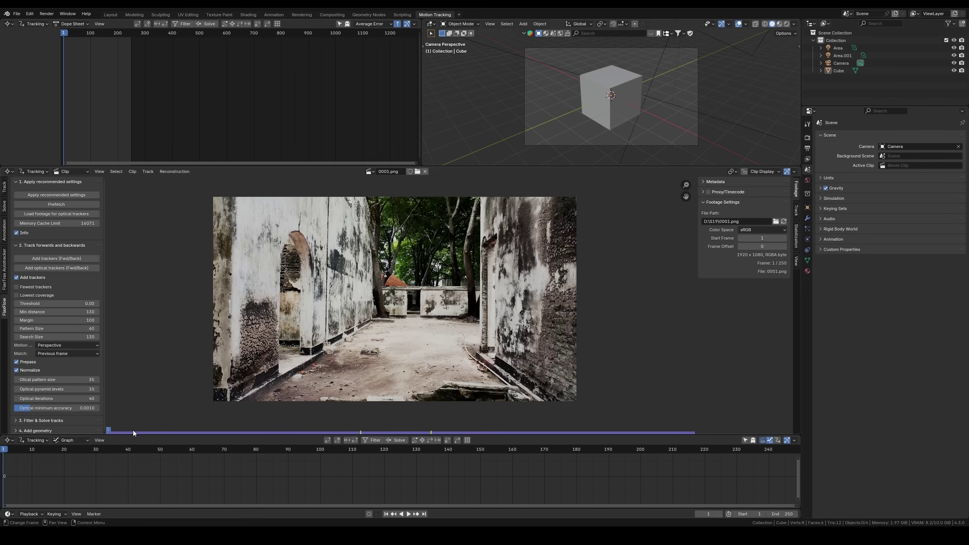
# - Go to frame 122 and try the Fewest trackers and Lowest coverage options
pyautogui.moveTo(133, 432); pyautogui.dragTo(392, 423)
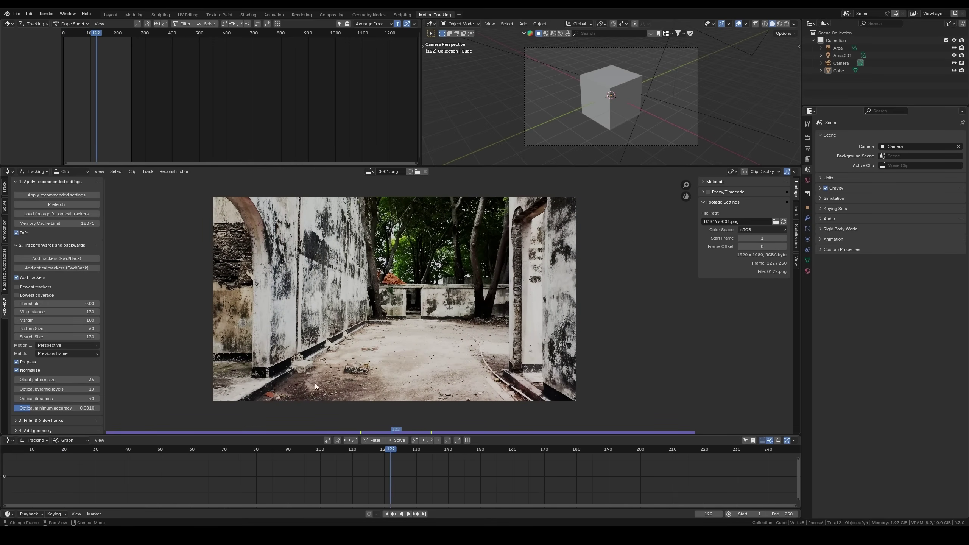
pyautogui.click(28, 287)
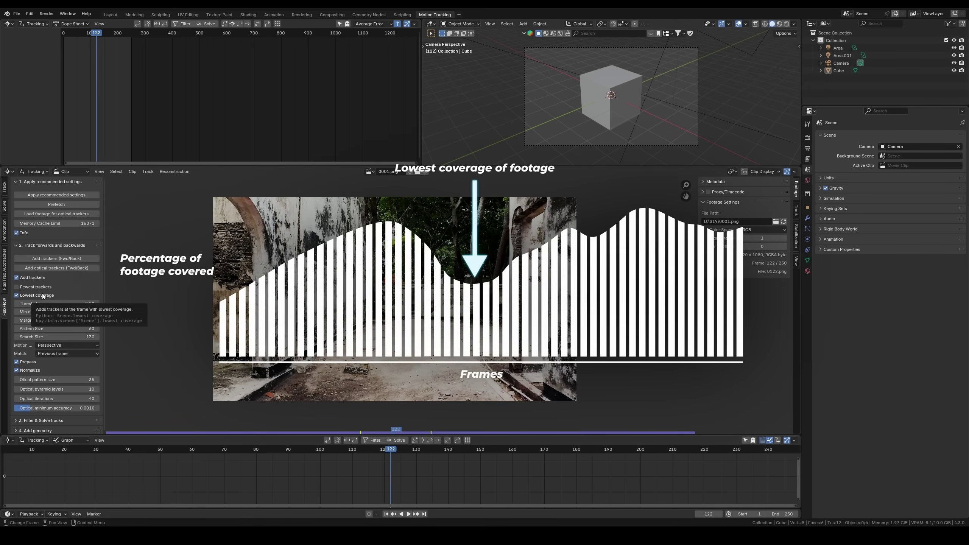
pyautogui.click(40, 287)
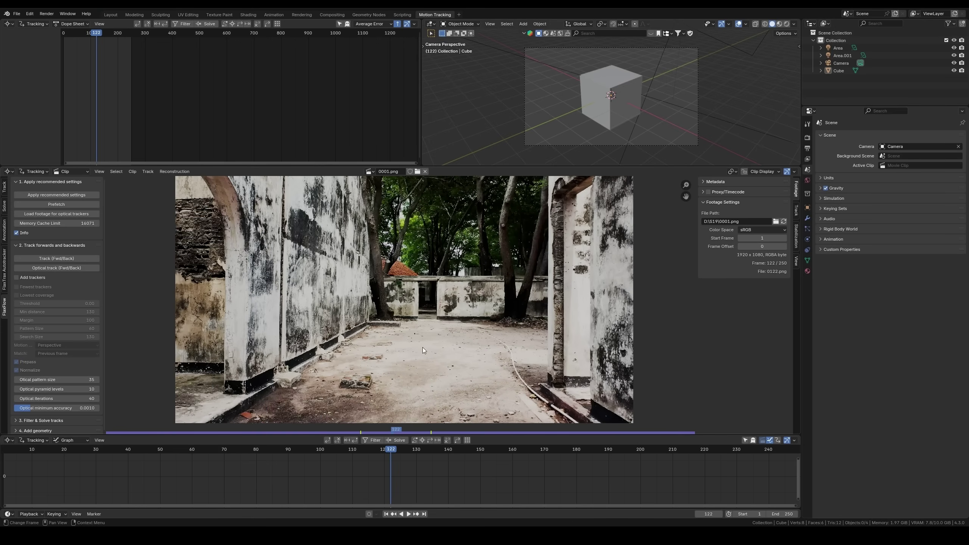
# - Place a single marker on the ground at frame 122, track it in both directions and delete it
pyautogui.keyDown('ctrl'); pyautogui.click(436, 354); pyautogui.keyUp('ctrl')
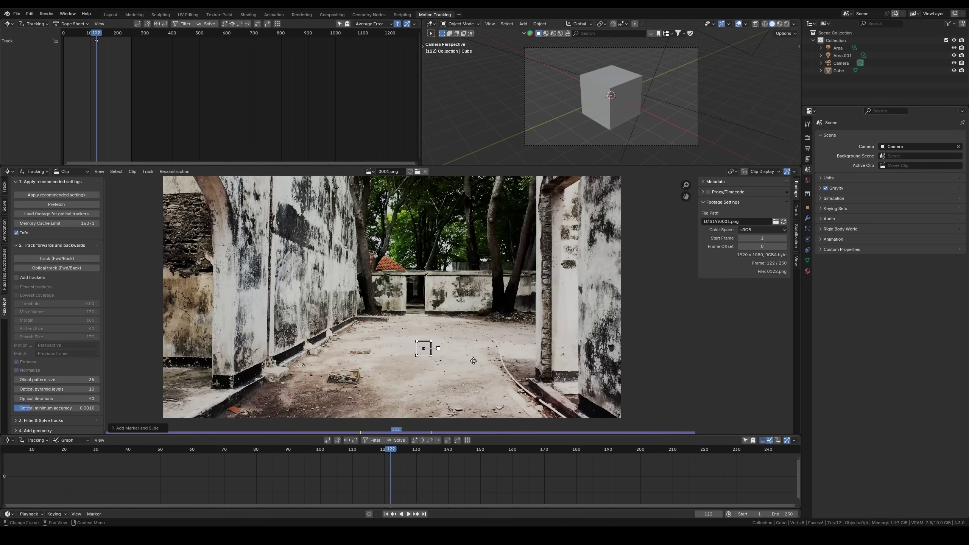
pyautogui.hotkey('ctrl', 't')
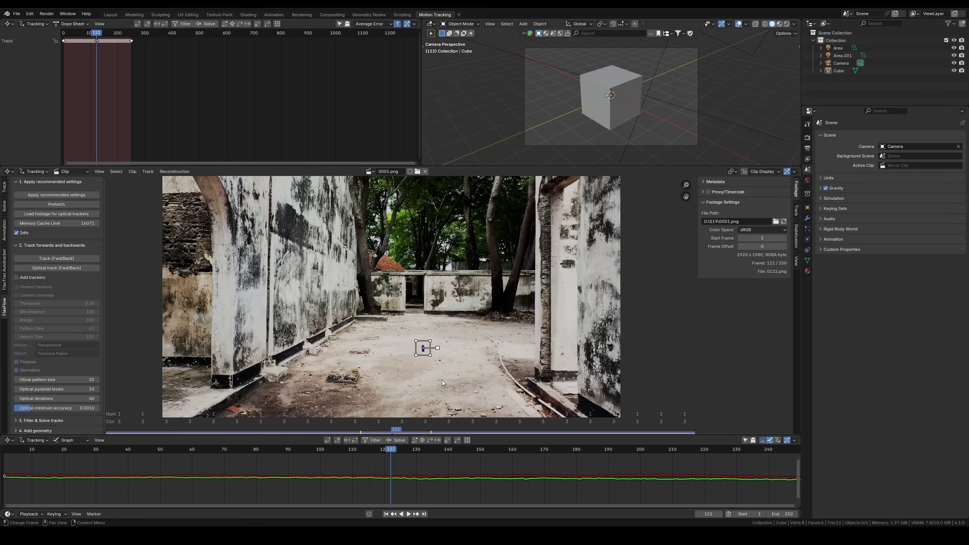
pyautogui.moveTo(409, 415); pyautogui.dragTo(407, 387, button='middle')
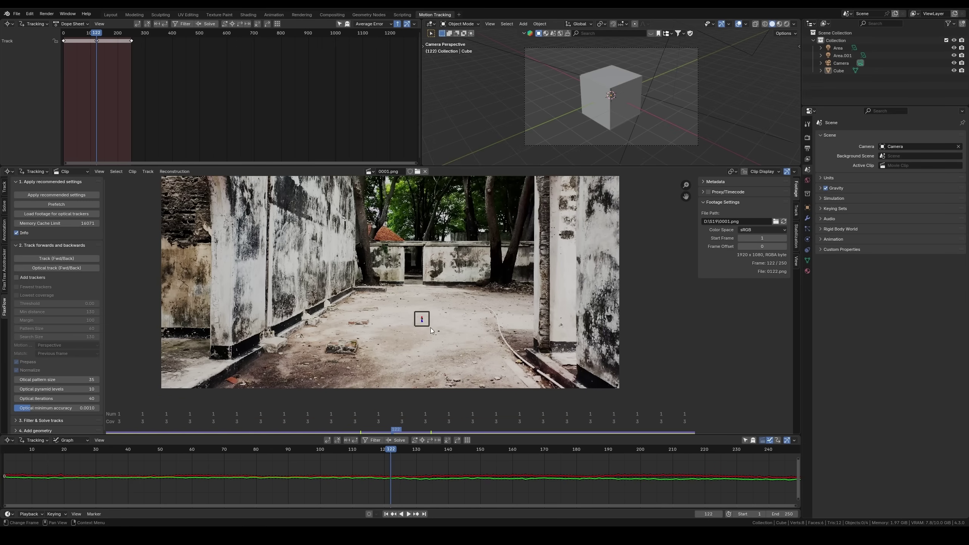
pyautogui.press('Delete')
# - Enable Add trackers and track both ways from frame 122, repeating at the frames with the fewest trackers and lowest coverage
pyautogui.click(40, 280)
pyautogui.moveTo(409, 288); pyautogui.dragTo(405, 301, button='middle')
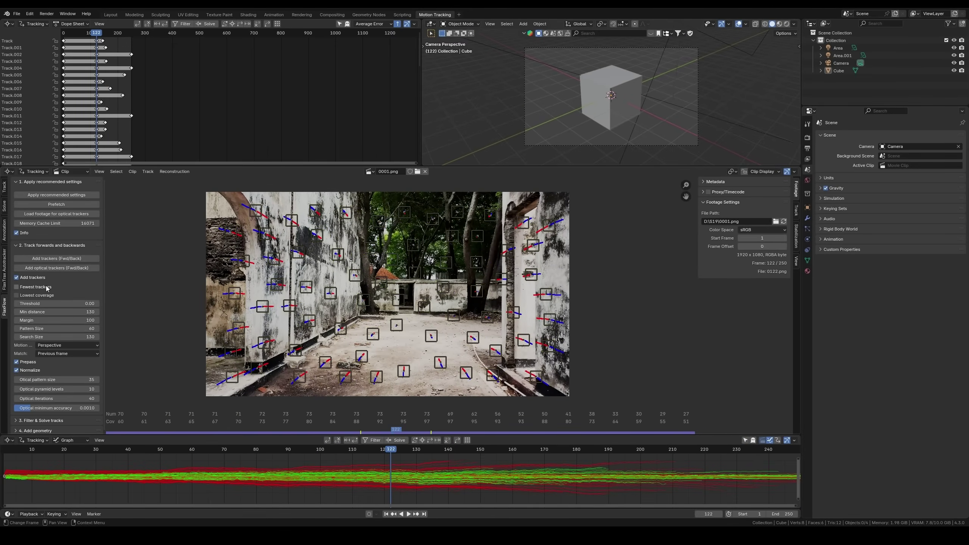
pyautogui.click(47, 288)
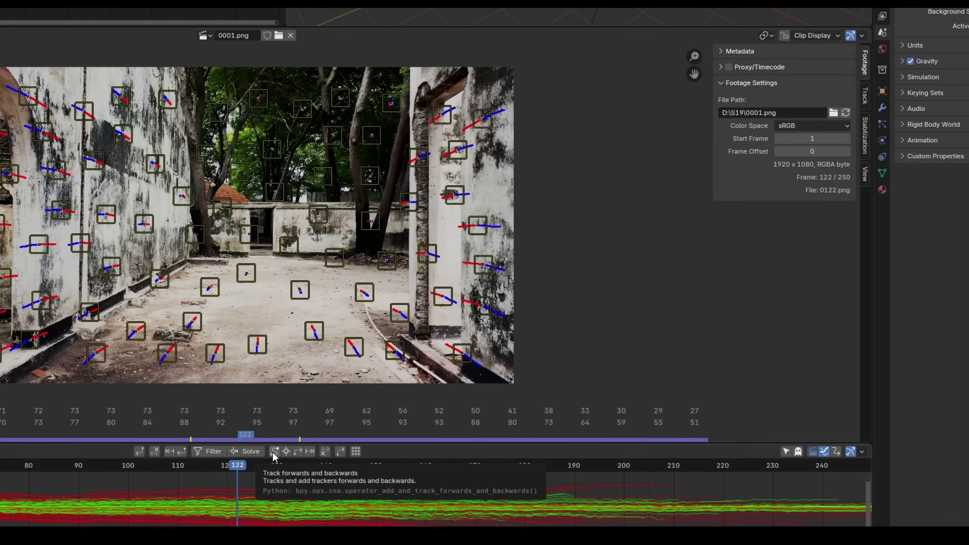
pyautogui.click(414, 440)
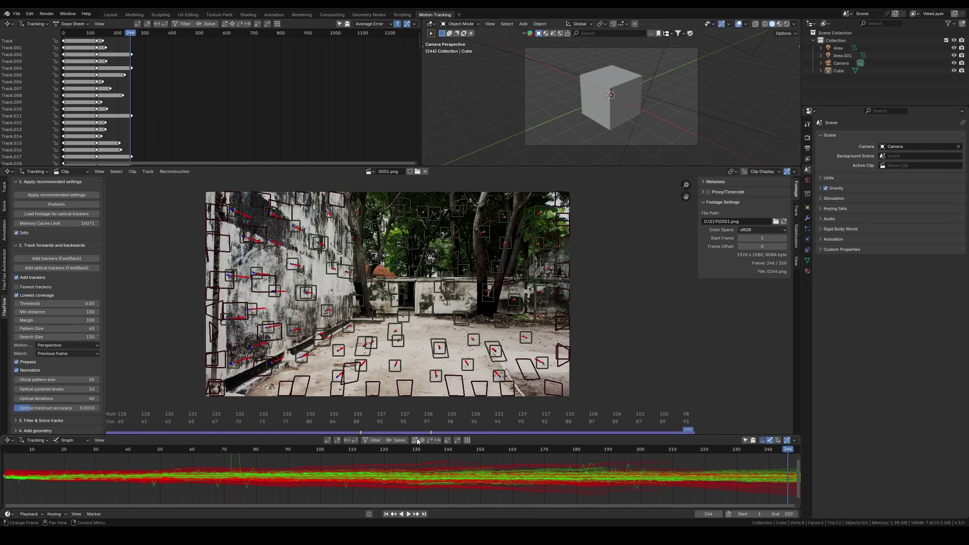
pyautogui.hotkey('ctrl', 'shift', 't')
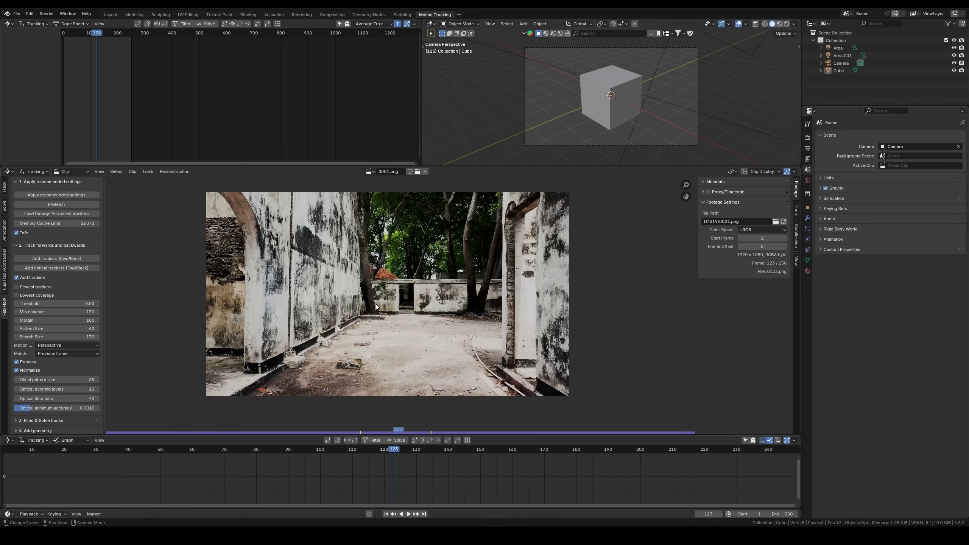
# - Run the optical tracker on the courtyard footage from frame 123 and scrub through the tracks
pyautogui.click(425, 440)
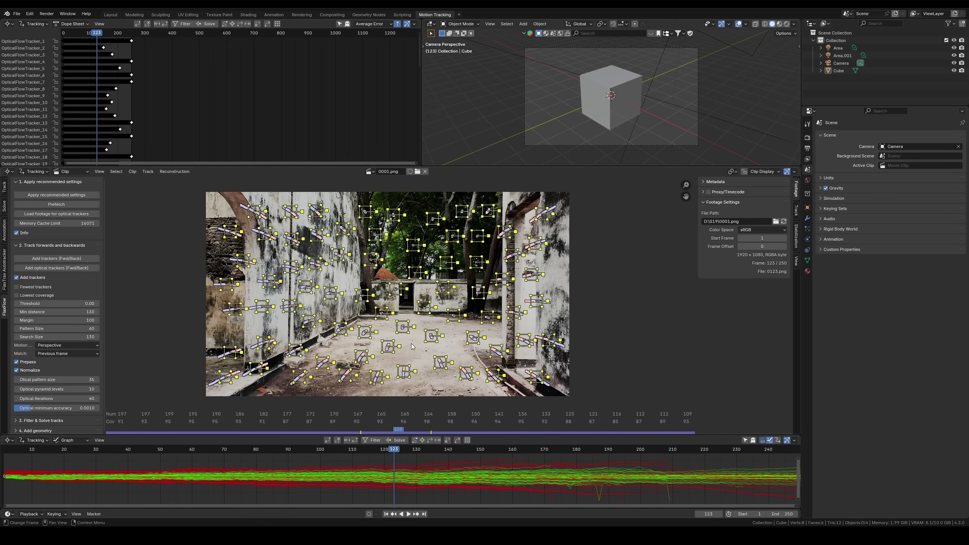
pyautogui.scroll(-6, 413, 462)
pyautogui.moveTo(399, 450); pyautogui.dragTo(576, 431)
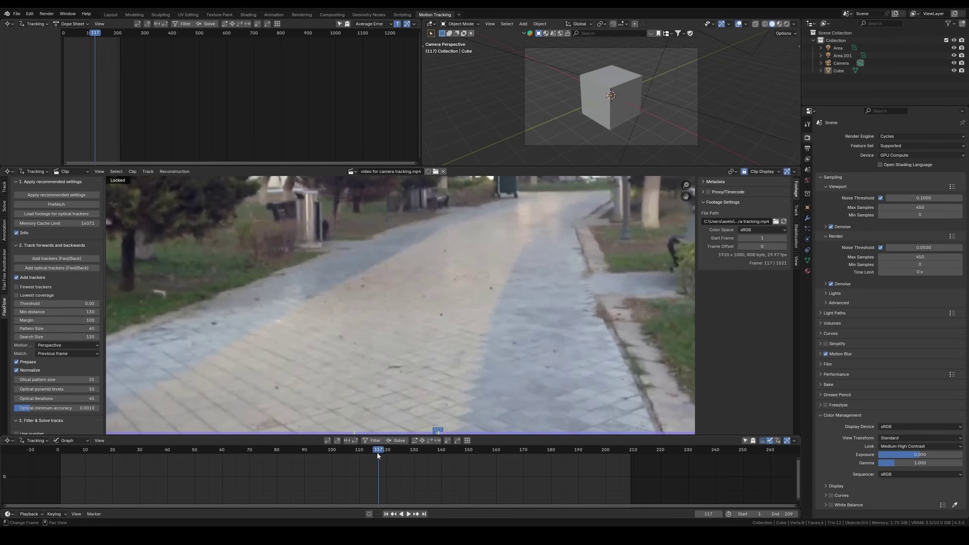
# - Return the park path footage to frame 1
pyautogui.moveTo(378, 452); pyautogui.dragTo(342, 442)
pyautogui.scroll(-3, 344, 349)
pyautogui.scroll(1, 385, 408)
pyautogui.scroll(-1, 333, 337)
pyautogui.hotkey('shift', 'Left')
pyautogui.click(131, 434)
pyautogui.moveTo(130, 434); pyautogui.dragTo(108, 433)
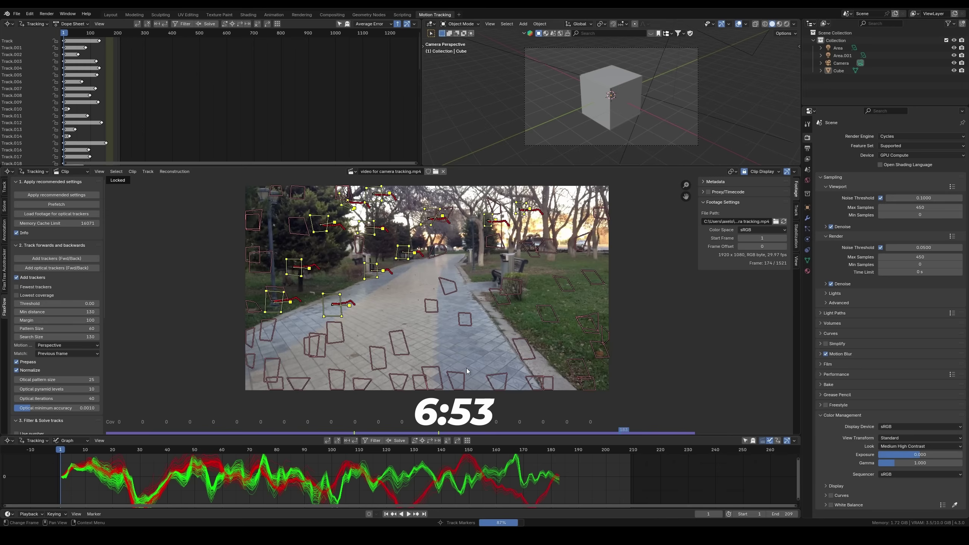
# - Examine the standard trackers on the park footage up close around frames 191 to 202
pyautogui.moveTo(535, 450); pyautogui.dragTo(612, 450)
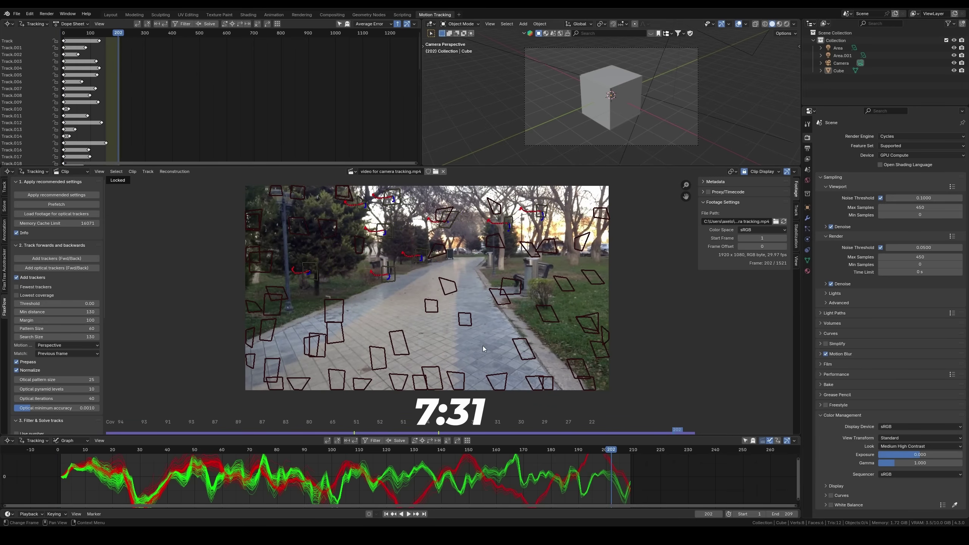
pyautogui.scroll(3, 483, 346)
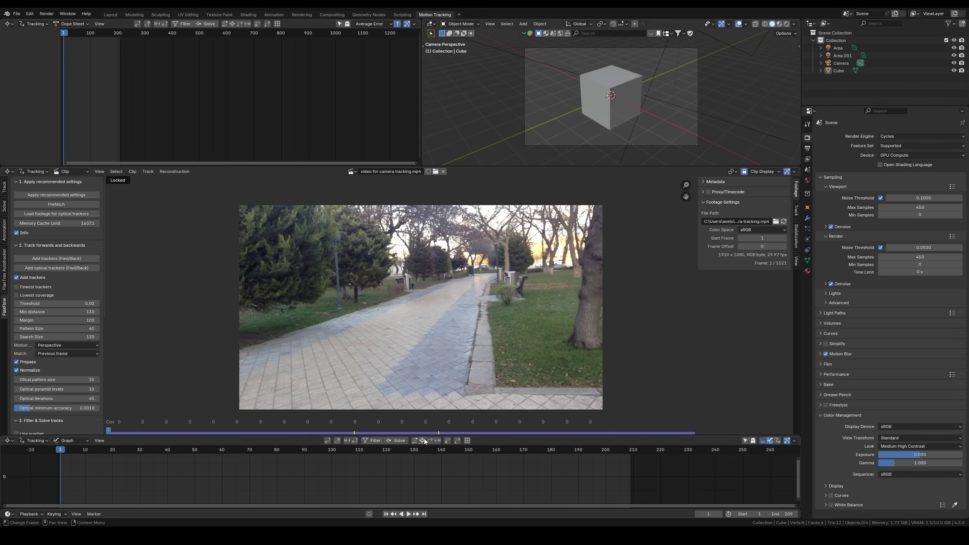
# - Run the optical tracker on the park footage, scrub to frame 121 and unlock the view from the selected tracks
pyautogui.click(422, 442)
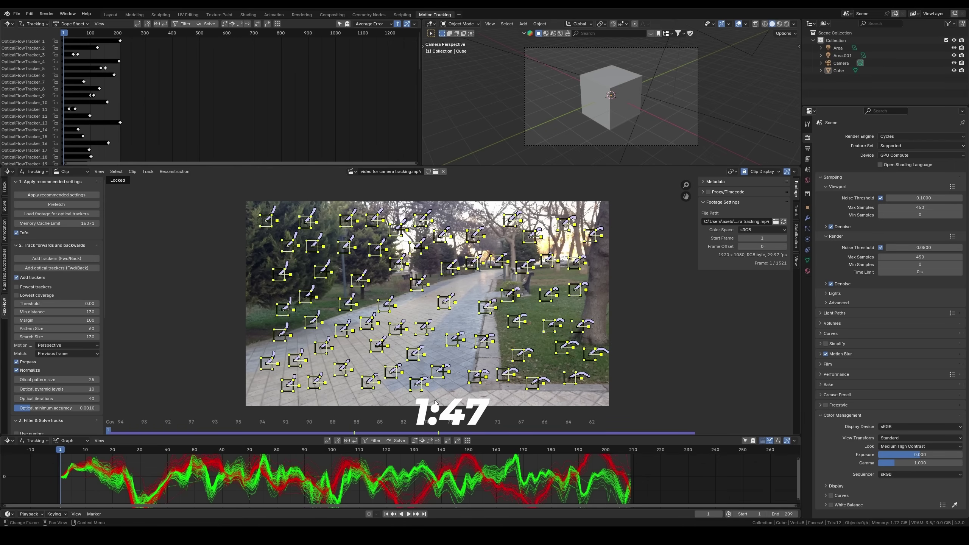
pyautogui.moveTo(62, 451); pyautogui.dragTo(393, 450)
pyautogui.click(744, 171)
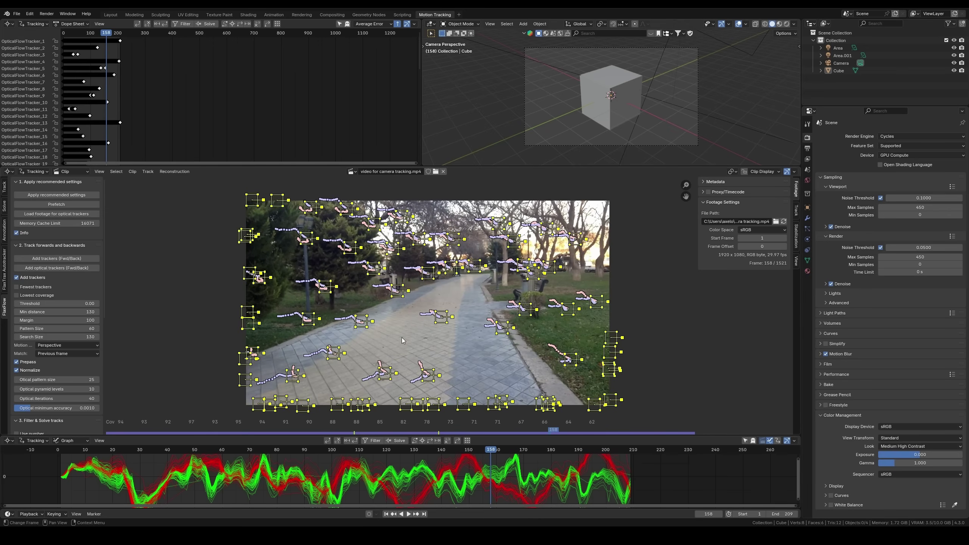
# - Lock the view to a single tracker on the path and examine how it follows the footage around frame 158
pyautogui.click(394, 336)
pyautogui.click(366, 325)
pyautogui.scroll(4, 462, 339)
pyautogui.moveTo(366, 325); pyautogui.dragTo(434, 318, button='middle')
pyautogui.click(744, 172)
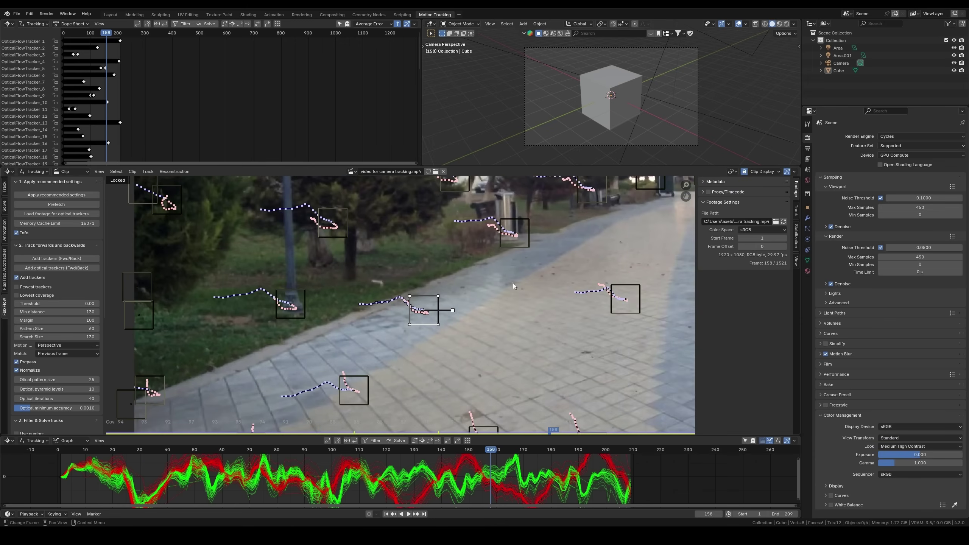
pyautogui.scroll(3, 550, 325)
pyautogui.moveTo(492, 452)
pyautogui.mouseDown()
pyautogui.moveTo(182, 446)
pyautogui.moveTo(507, 454)
pyautogui.mouseUp()
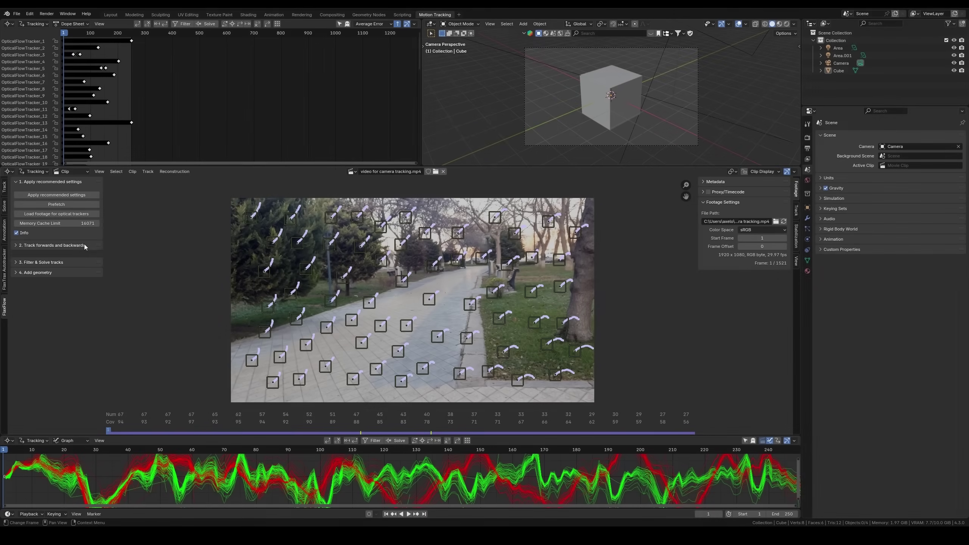
# - Make the tracker filter use a number instead of a percentage and set the number filter amount to 26
pyautogui.click(75, 254)
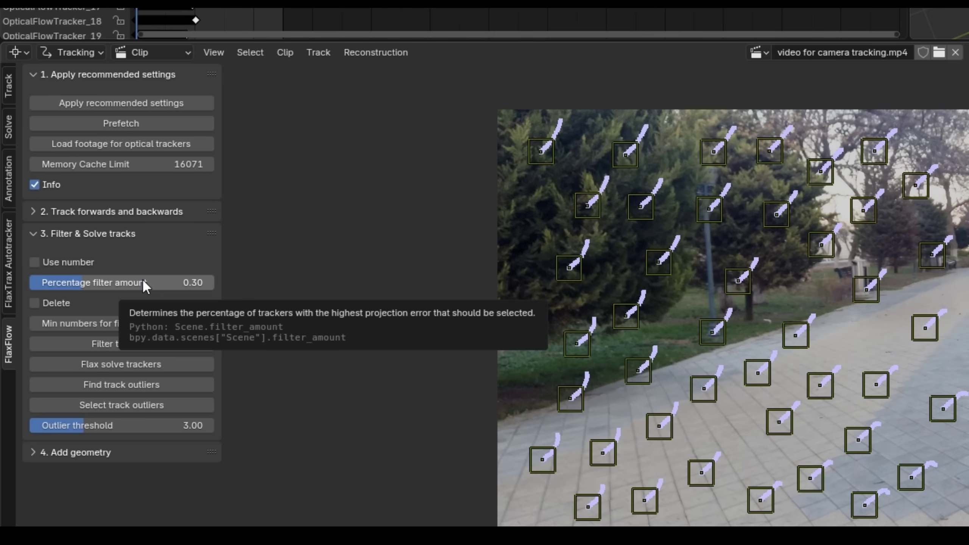
pyautogui.click(90, 262)
pyautogui.moveTo(124, 281); pyautogui.dragTo(138, 283)
pyautogui.moveTo(53, 283); pyautogui.dragTo(76, 283)
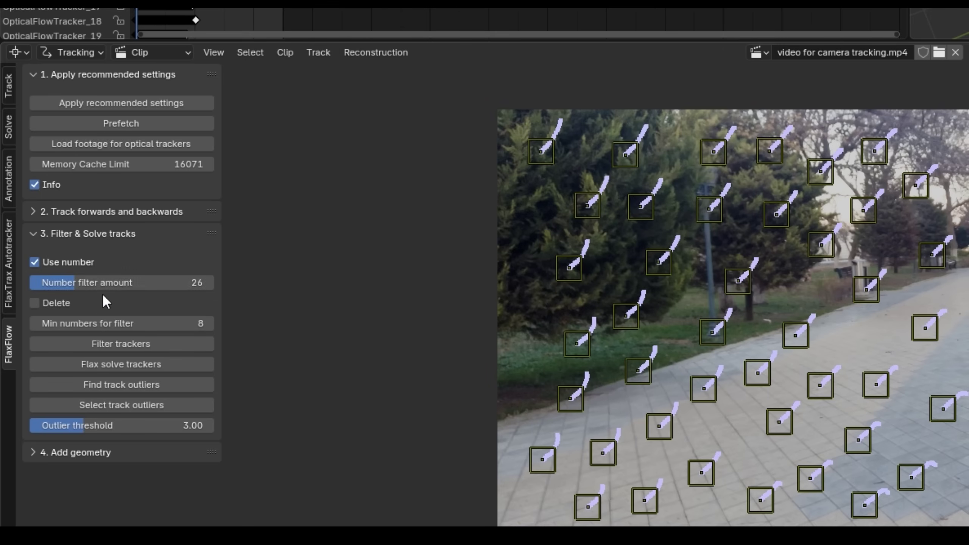
# - Set the number filter amount to 9 and enable Delete and Re-solve for the tracker filter
pyautogui.moveTo(108, 284); pyautogui.dragTo(74, 285)
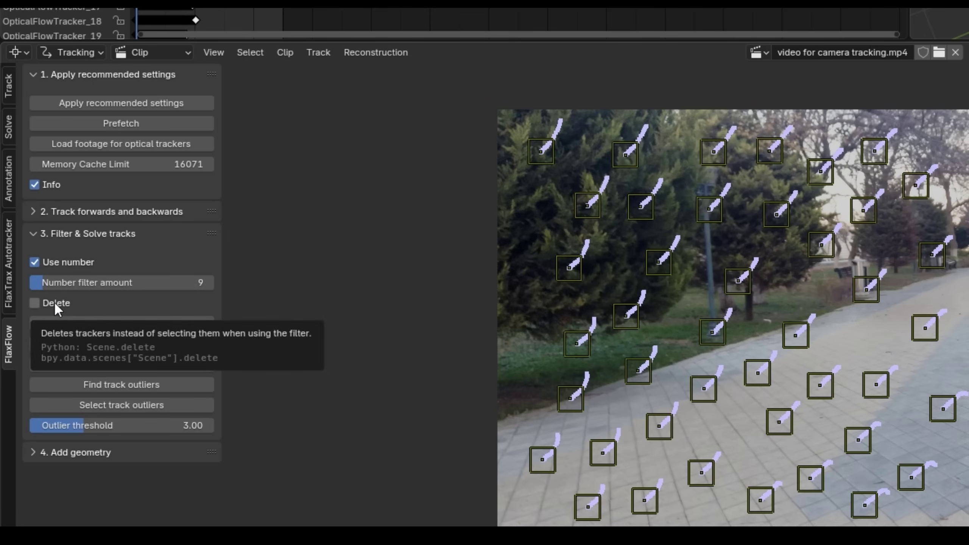
pyautogui.click(54, 302)
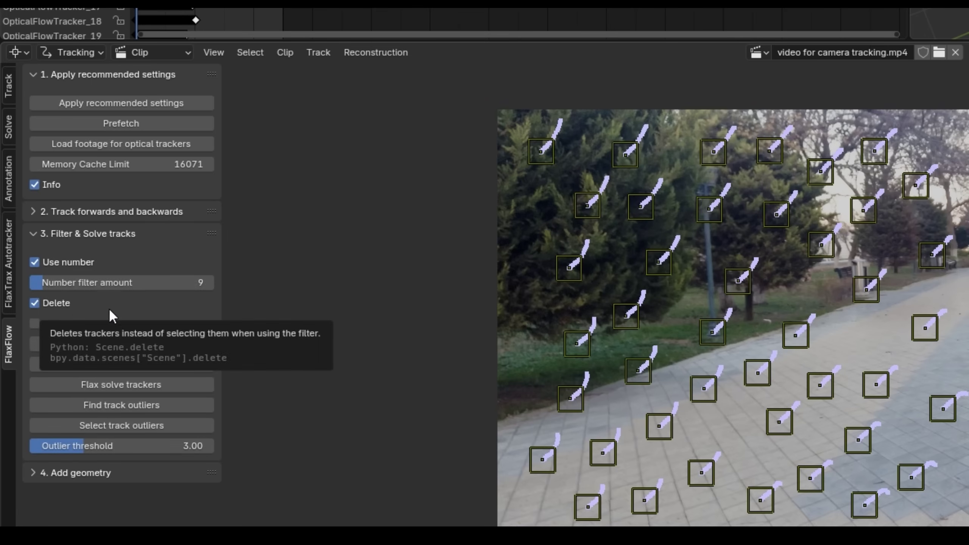
pyautogui.click(78, 322)
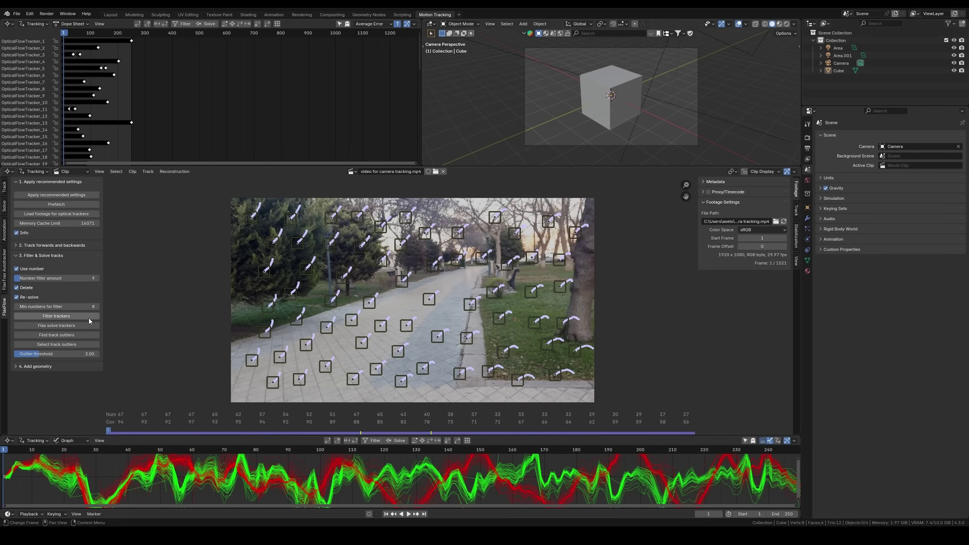
# - Run the tracker filter repeatedly on the park footage to delete the worst trackers and re-solve the camera each time
pyautogui.click(372, 441)
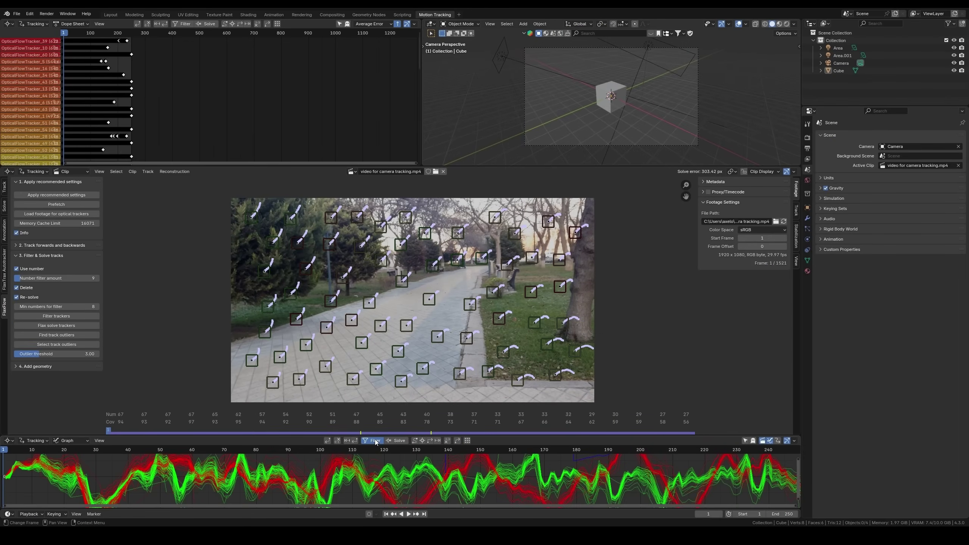
pyautogui.click(373, 440)
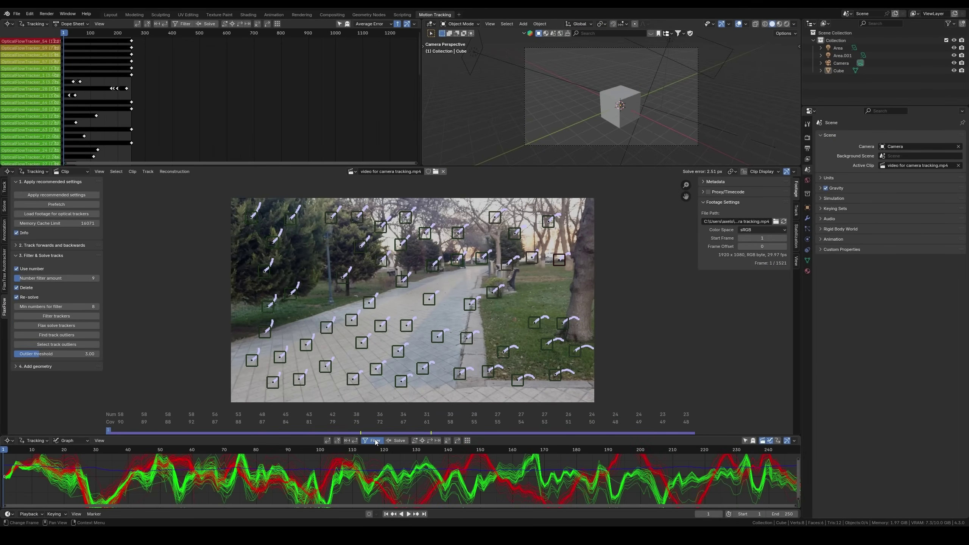
pyautogui.click(375, 441)
pyautogui.click(375, 441)
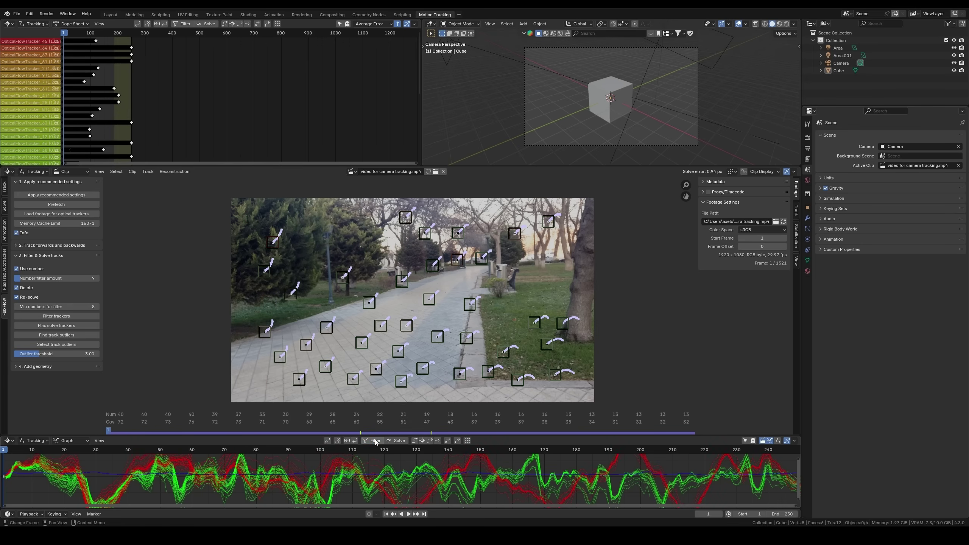
pyautogui.click(375, 441)
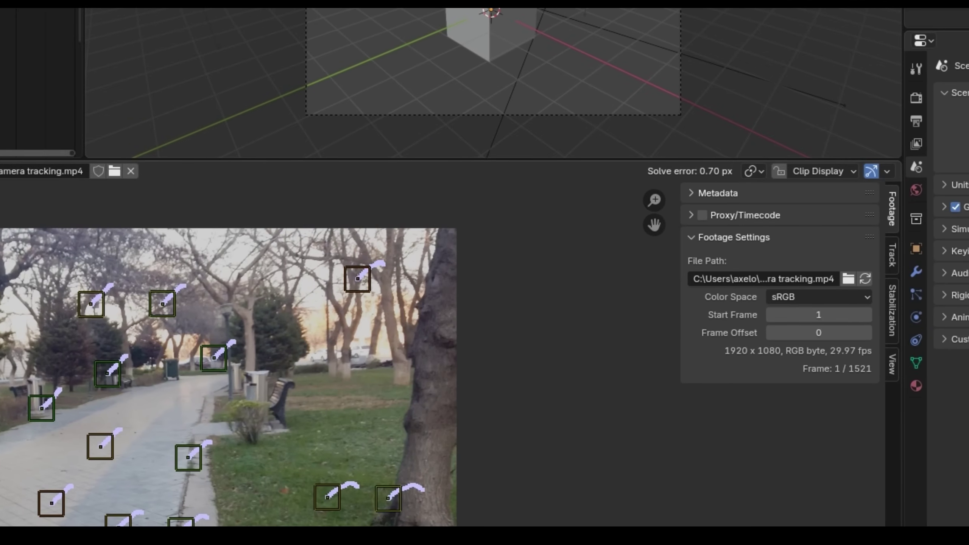
# - At frame 39 of the bench footage, find the track outliers, select them with an outlier threshold of 1.20 and delete them
pyautogui.moveTo(107, 431); pyautogui.dragTo(134, 415)
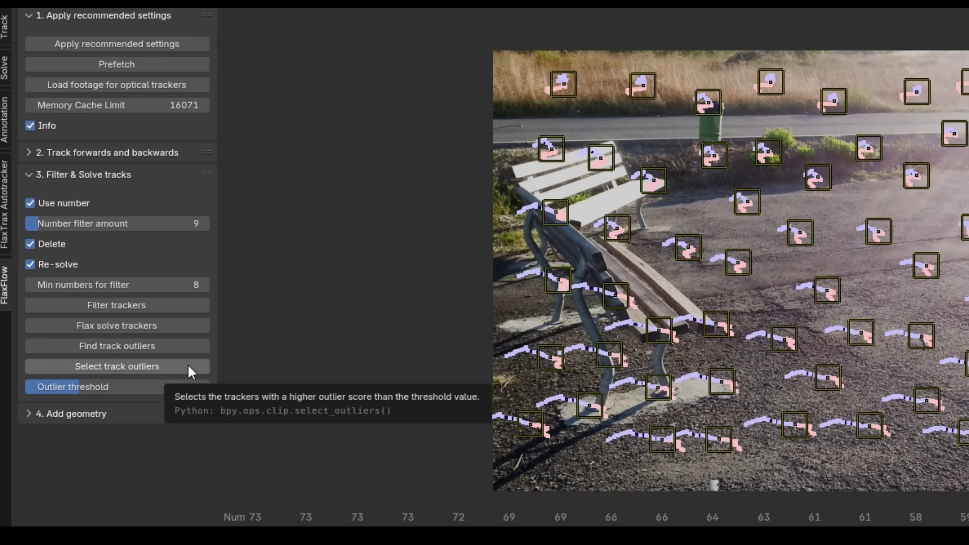
pyautogui.click(188, 366)
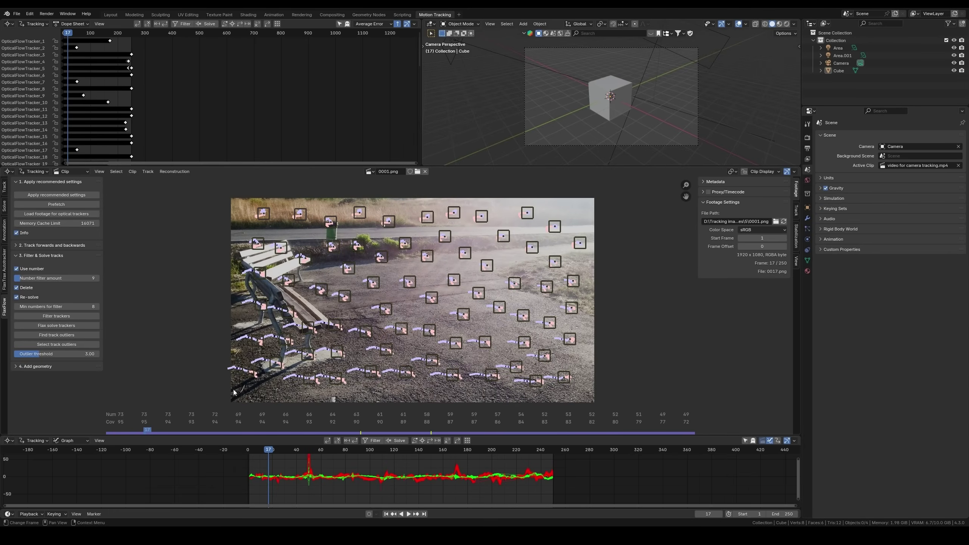
pyautogui.moveTo(269, 452); pyautogui.dragTo(288, 451)
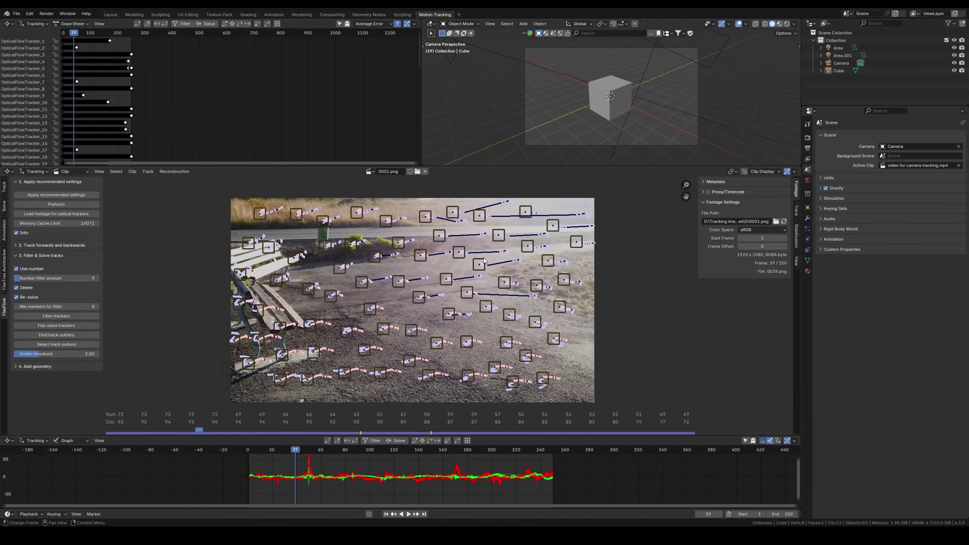
pyautogui.click(82, 336)
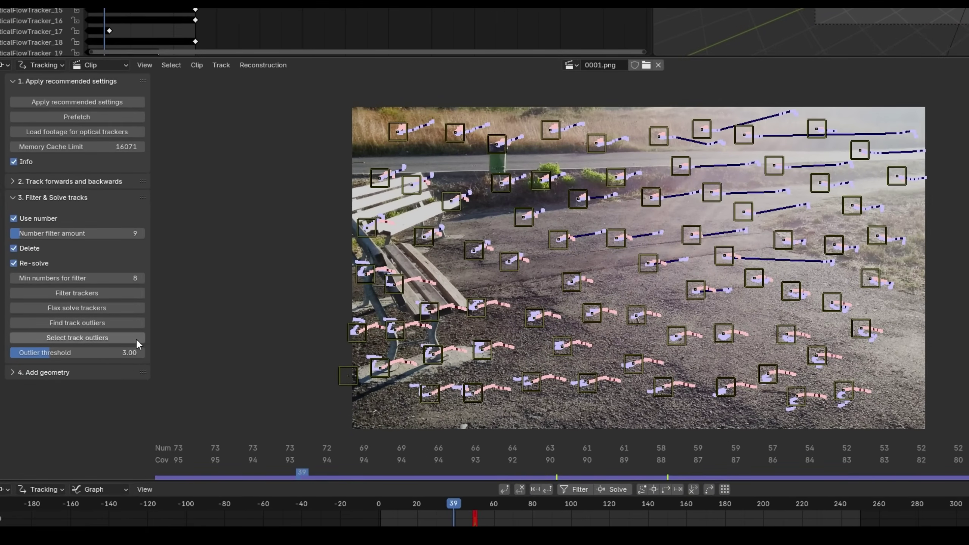
pyautogui.click(132, 338)
pyautogui.moveTo(73, 354); pyautogui.dragTo(28, 353)
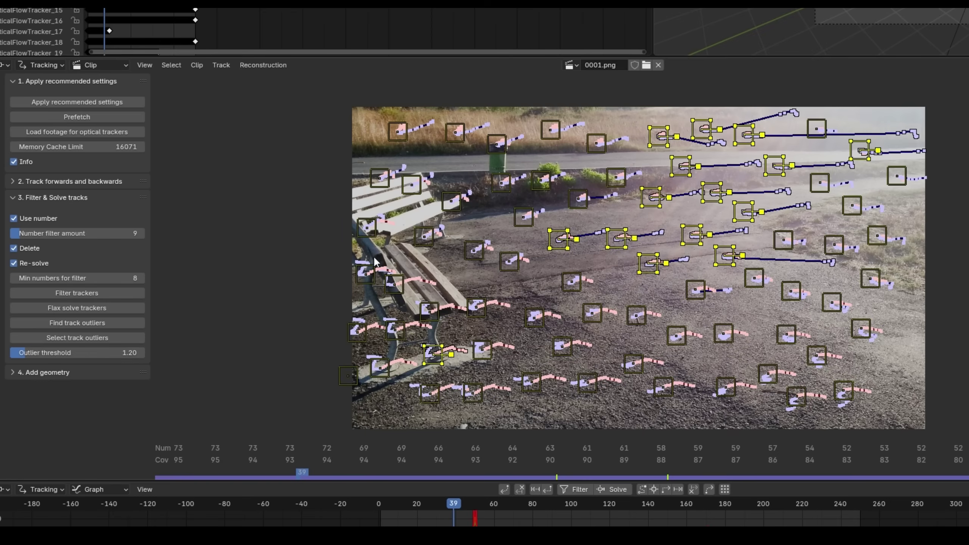
pyautogui.press('x')
pyautogui.click(452, 246)
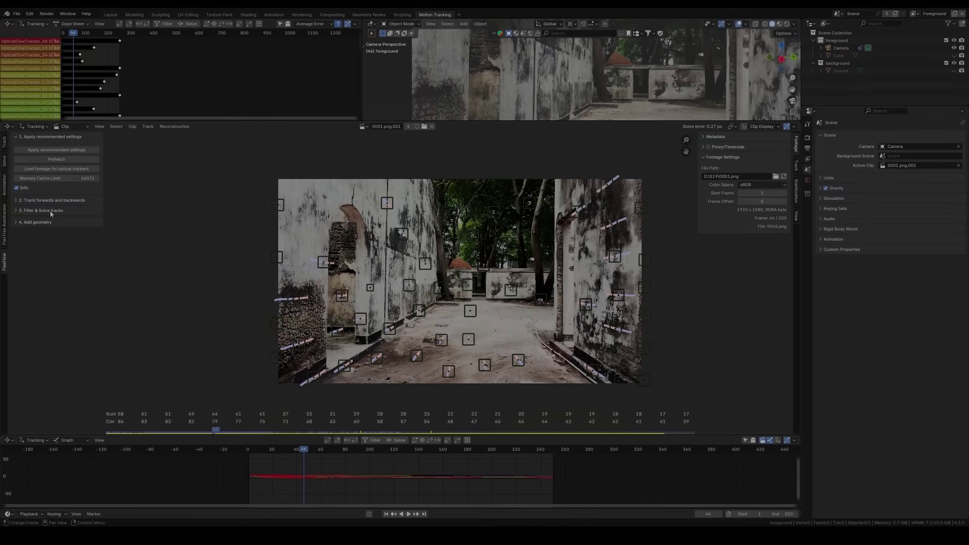
# - Enlarge the 3D viewport, add an automatic locator on the wall beside the archway and inspect its 3D position
pyautogui.click(45, 220)
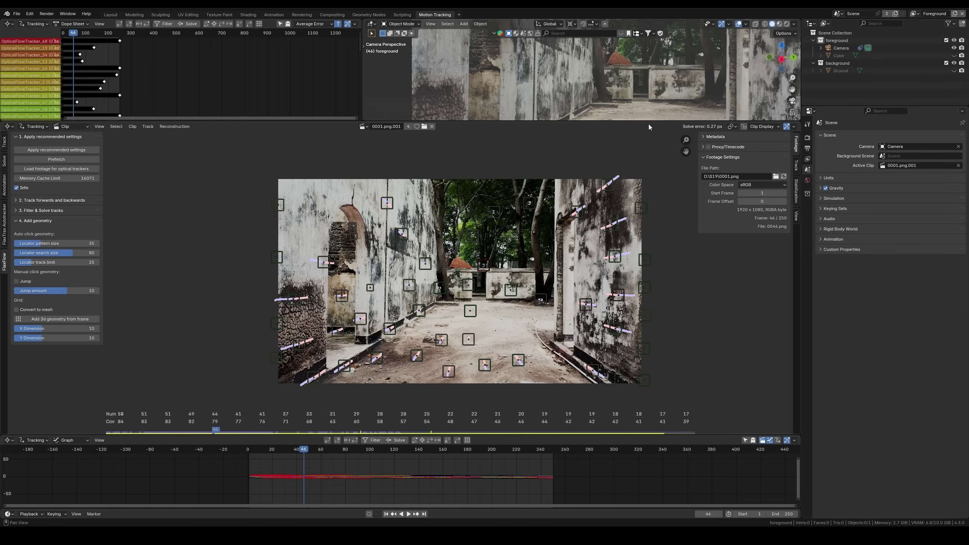
pyautogui.moveTo(646, 121); pyautogui.dragTo(646, 270)
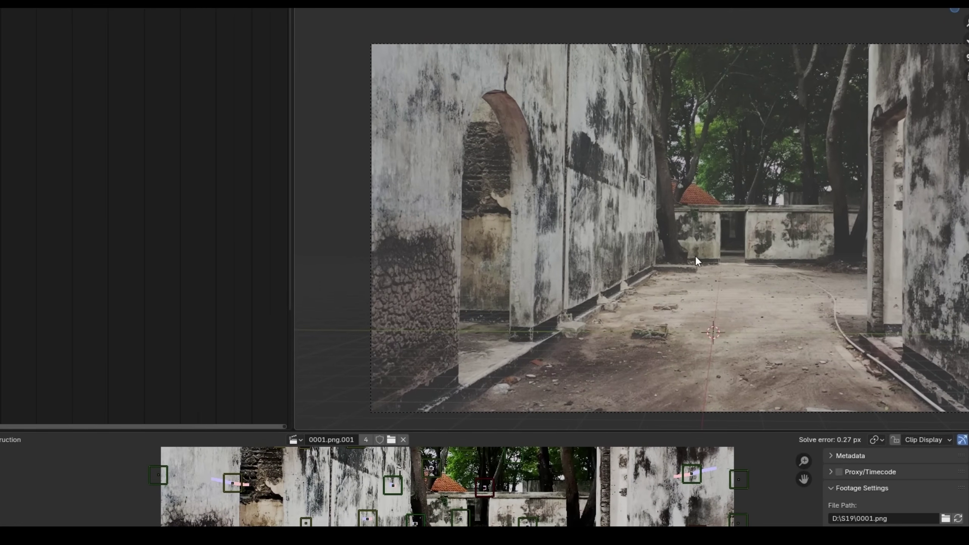
pyautogui.keyDown('shift'); pyautogui.moveTo(696, 256); pyautogui.dragTo(641, 247, button='middle'); pyautogui.keyUp('shift')
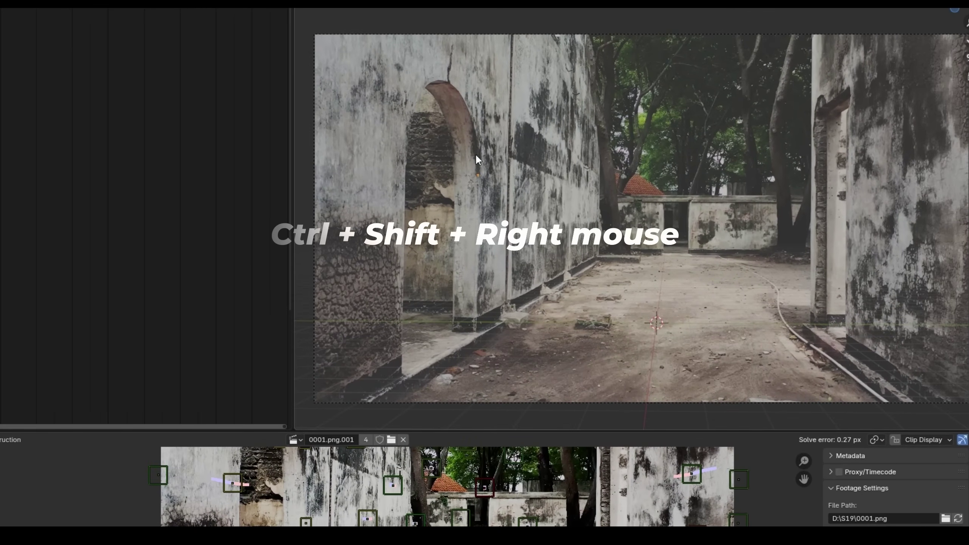
pyautogui.moveTo(488, 153); pyautogui.dragTo(444, 156, button='middle')
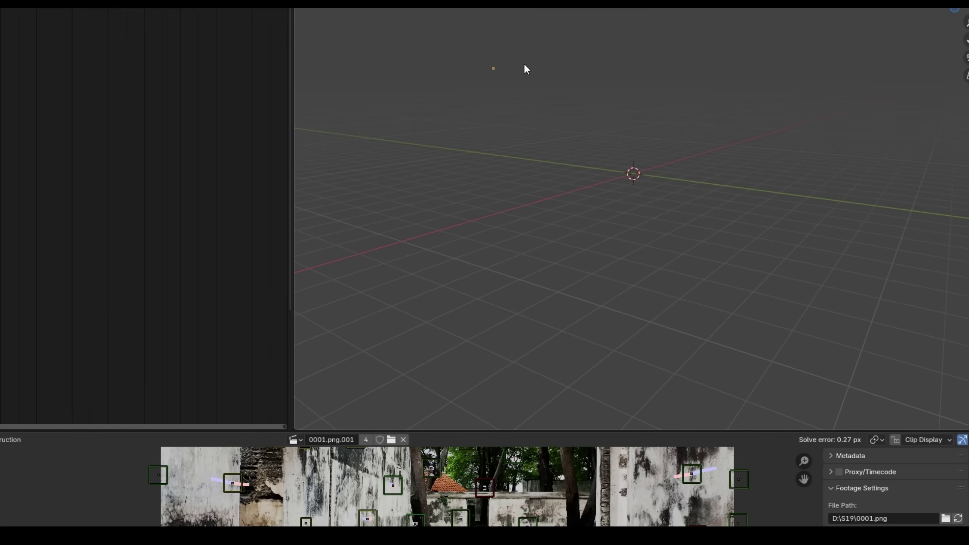
pyautogui.press('KP_0')
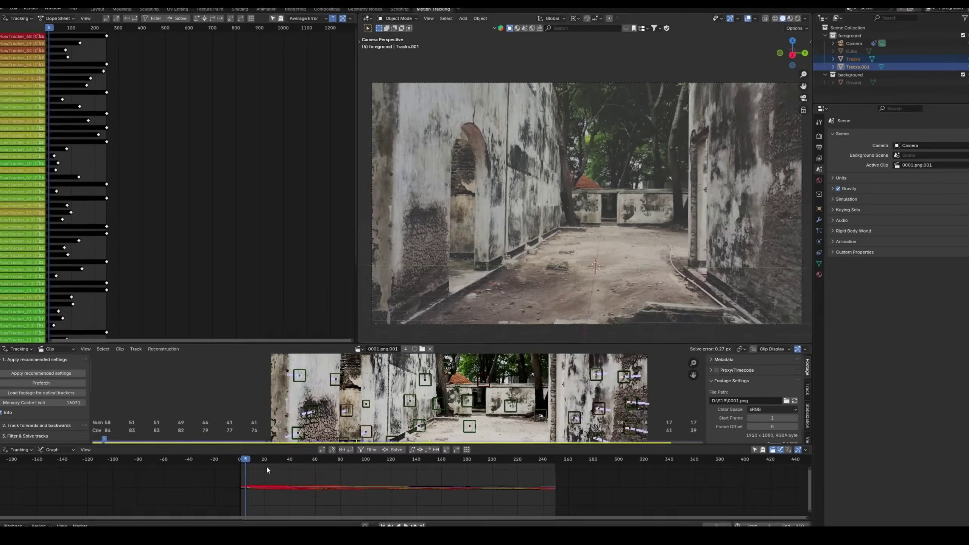
# - Join the locator points placed on the courtyard ground into one mesh and fill them with a face
pyautogui.moveTo(264, 460); pyautogui.dragTo(428, 442)
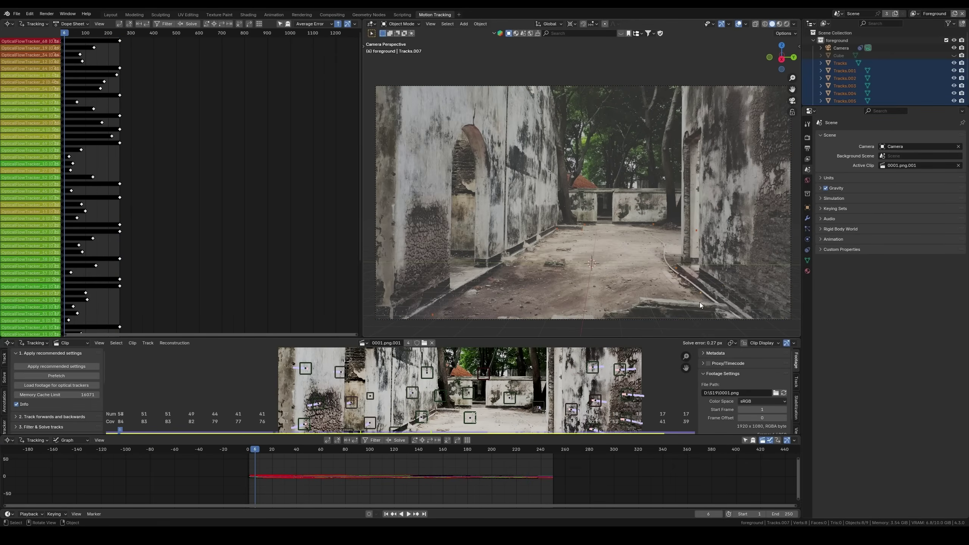
pyautogui.moveTo(690, 295); pyautogui.dragTo(658, 272, button='middle')
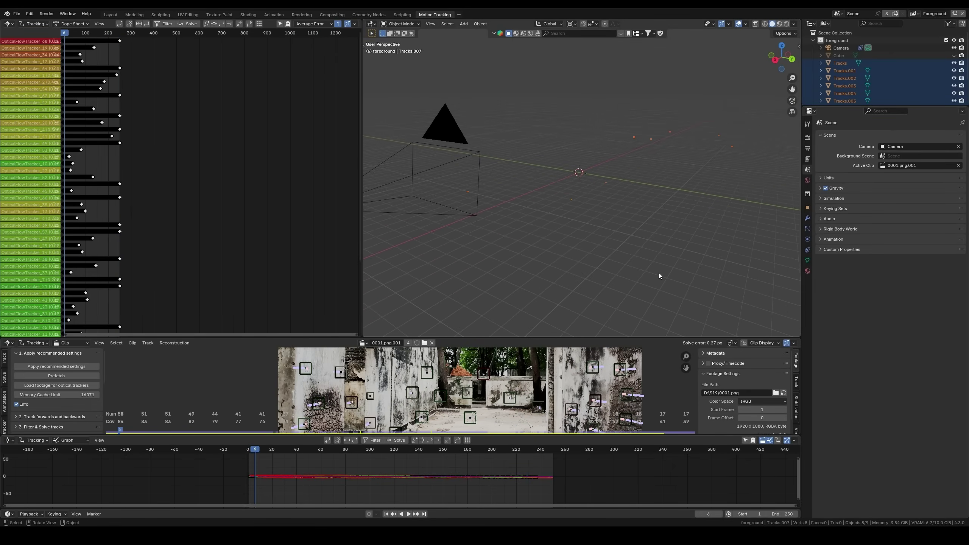
pyautogui.press('Tab')
pyautogui.press('f')
# - Triangulate the ground face and subdivide it twice
pyautogui.click(550, 24)
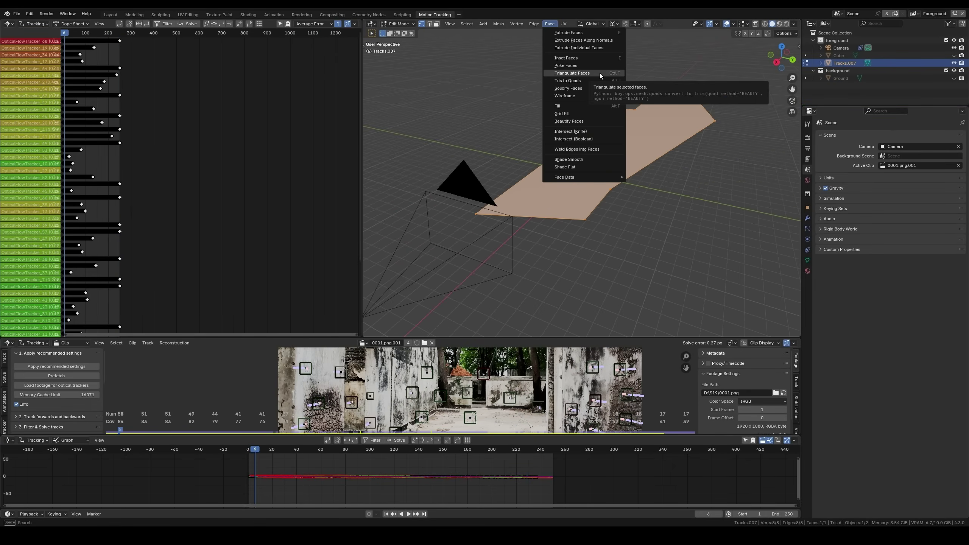
pyautogui.click(600, 73)
pyautogui.rightClick(630, 155)
pyautogui.click(630, 167)
pyautogui.rightClick(627, 171)
pyautogui.click(626, 169)
# - Show the ground mesh in wireframe through the camera and check it against the footage at frame 23
pyautogui.click(793, 100)
pyautogui.click(765, 24)
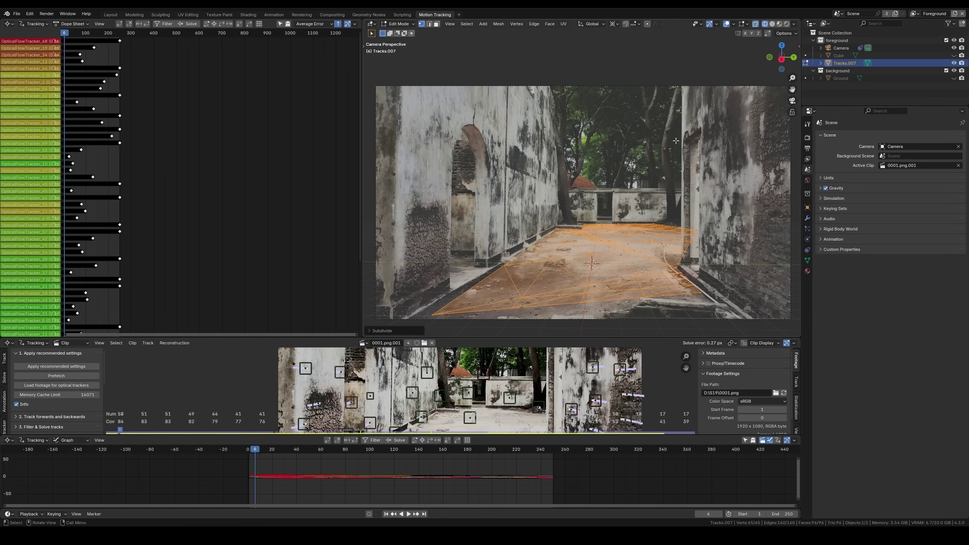
pyautogui.press('Tab')
pyautogui.moveTo(260, 452)
pyautogui.mouseDown()
pyautogui.moveTo(572, 462)
pyautogui.moveTo(275, 455)
pyautogui.mouseUp()
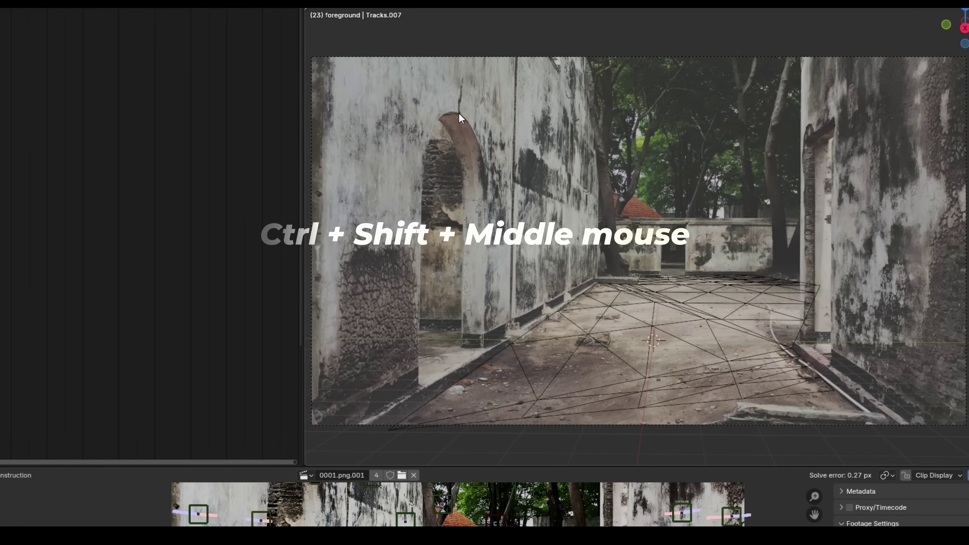
# - Add a manual locator at the top of the archway by marking the spot at frames 23 and 99, and inspect its 3D position
pyautogui.press('Delete')
pyautogui.press('space')
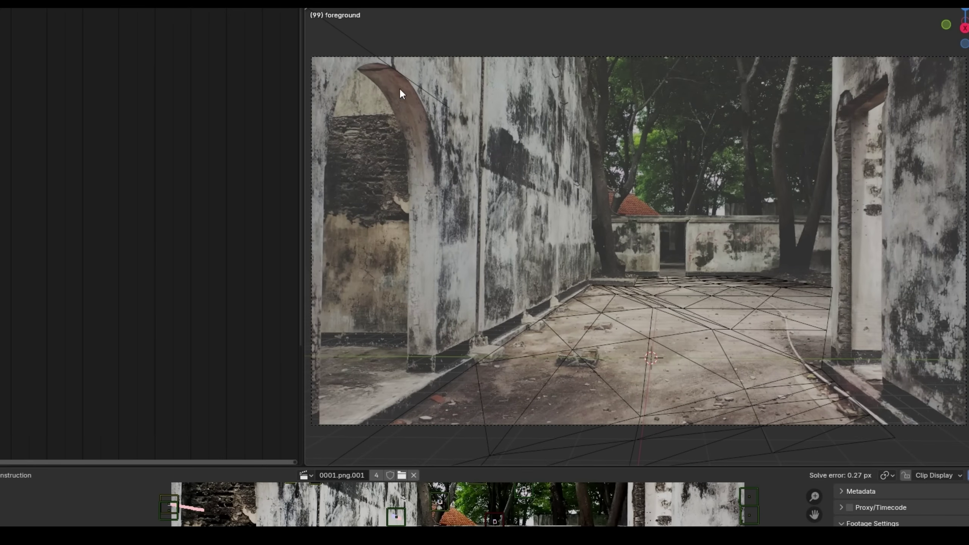
pyautogui.click(394, 72)
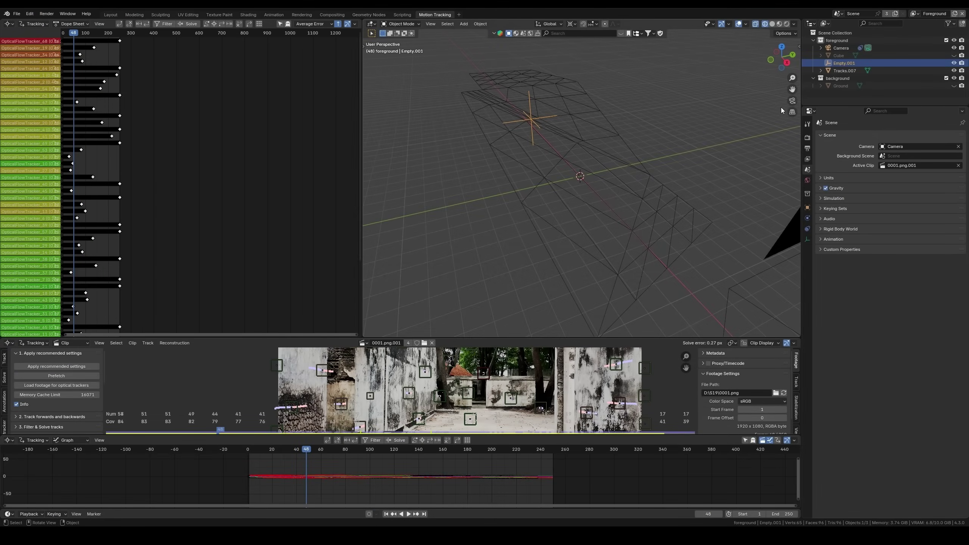
pyautogui.click(792, 100)
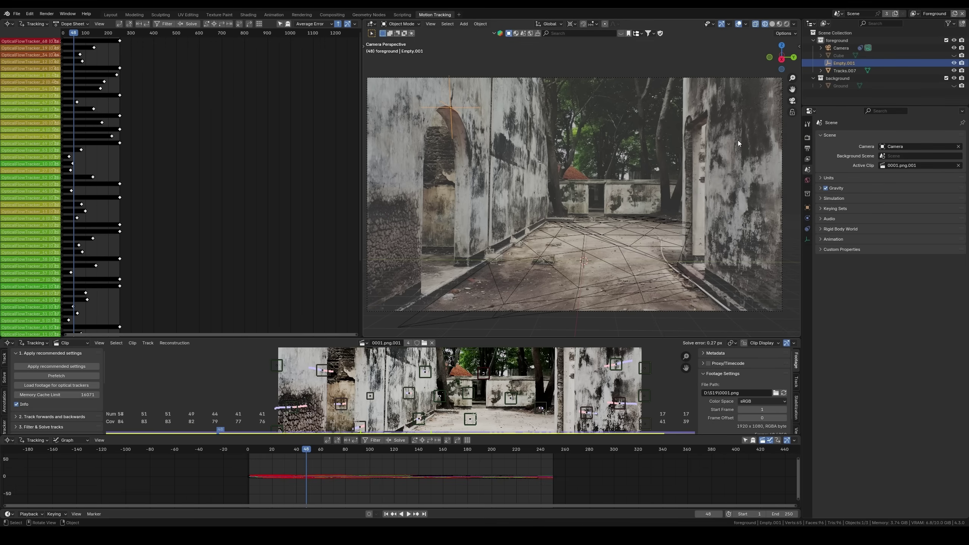
# - Add a manual locator at the top corner of the right doorway by marking it at frames 48 and 133, and inspect it in 3D
pyautogui.keyDown('ctrl'); pyautogui.keyDown('shift'); pyautogui.middleClick(687, 128); pyautogui.keyUp('shift'); pyautogui.keyUp('ctrl')
pyautogui.moveTo(312, 450); pyautogui.dragTo(410, 459)
pyautogui.keyDown('ctrl'); pyautogui.keyDown('shift'); pyautogui.middleClick(713, 102); pyautogui.keyUp('shift'); pyautogui.keyUp('ctrl')
pyautogui.moveTo(713, 103); pyautogui.dragTo(573, 211, button='middle')
pyautogui.press('KP_0')
# - Enable Jump for manual locators and add further locators on the archway pillar, the left wall and the base of the right wall
pyautogui.moveTo(371, 338); pyautogui.dragTo(371, 208)
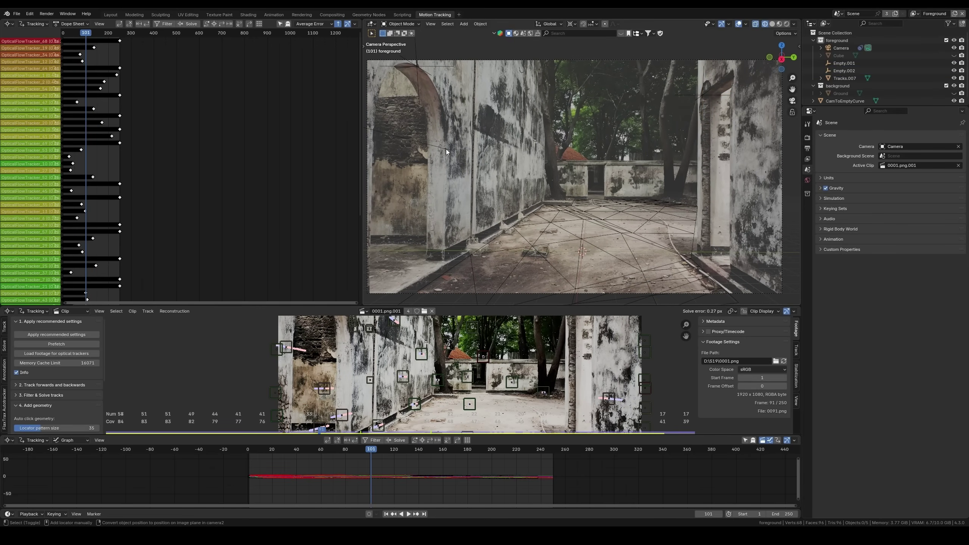
pyautogui.click(446, 149)
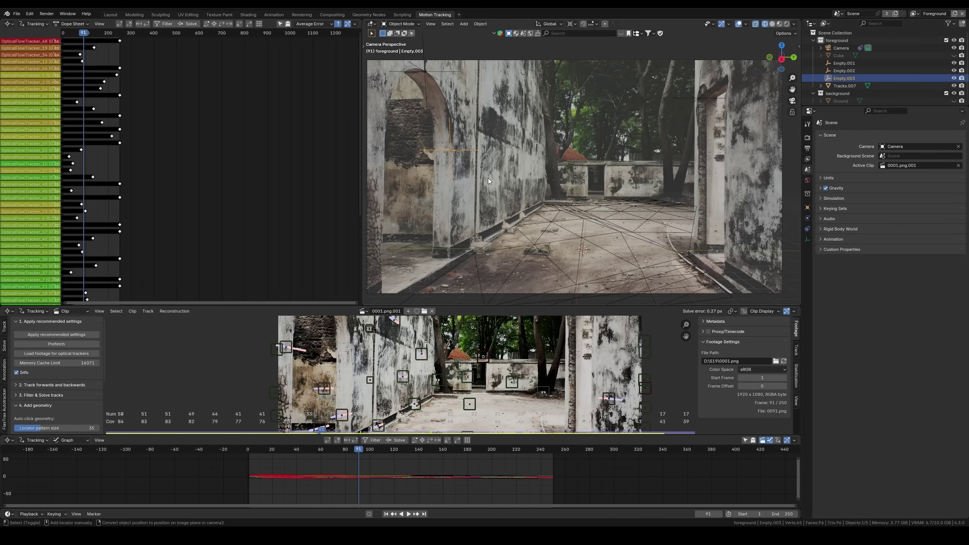
pyautogui.click(529, 175)
pyautogui.keyDown('alt'); pyautogui.keyDown('shift'); pyautogui.middleClick(700, 252); pyautogui.keyUp('shift'); pyautogui.keyUp('alt')
pyautogui.keyDown('alt'); pyautogui.keyDown('shift'); pyautogui.middleClick(724, 271); pyautogui.keyUp('shift'); pyautogui.keyUp('alt')
# - Set the grid's X and Y dimensions to 20 and add 3D geometry from frame 91 of the courtyard footage
pyautogui.moveTo(539, 211); pyautogui.dragTo(630, 100, button='middle')
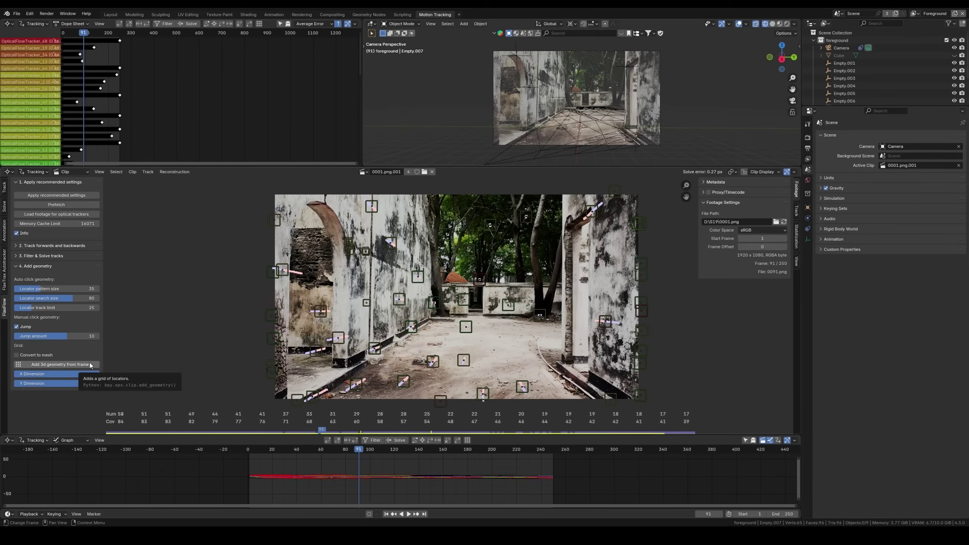
pyautogui.click(139, 362)
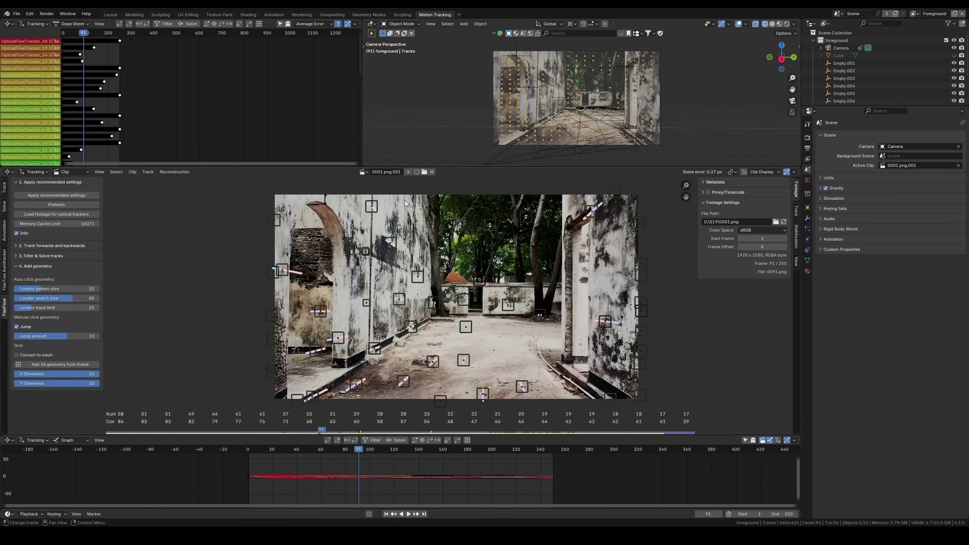